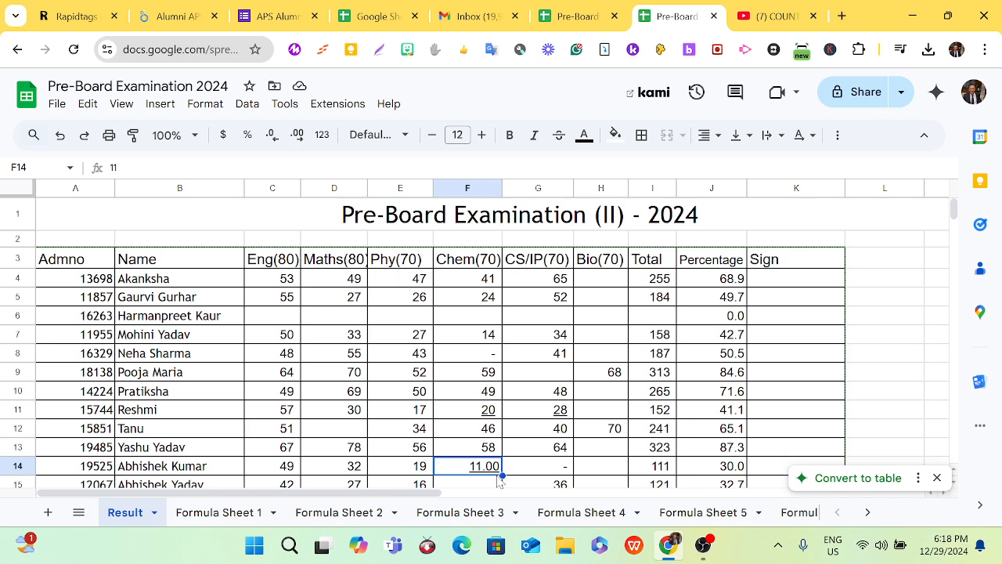
- Examine the students' subject marks on the Result sheet and the formula in the first Percentage cell, J4
mouse_move(707, 551)
scroll(430, 402, "down", 1)
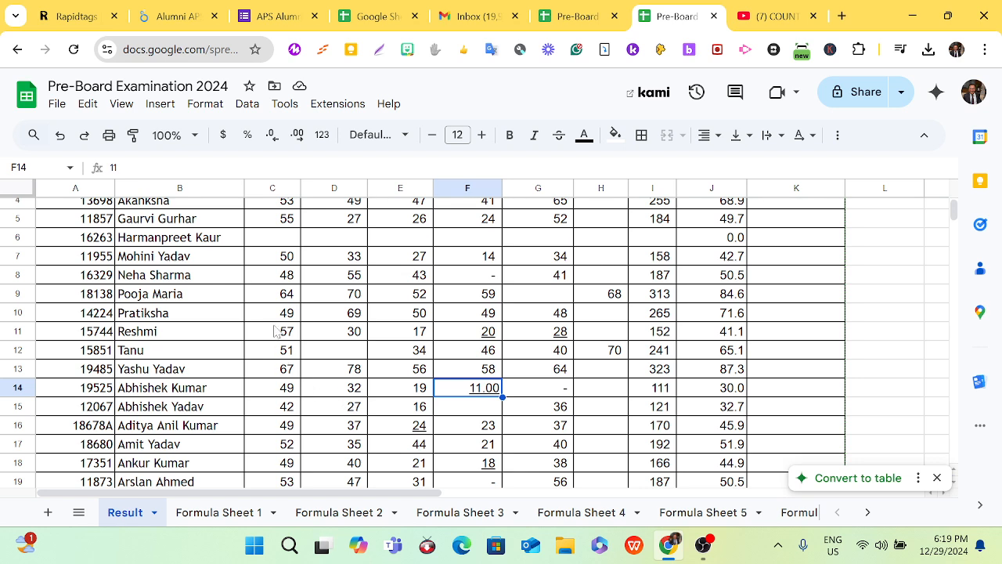
scroll(276, 344, "down", 3)
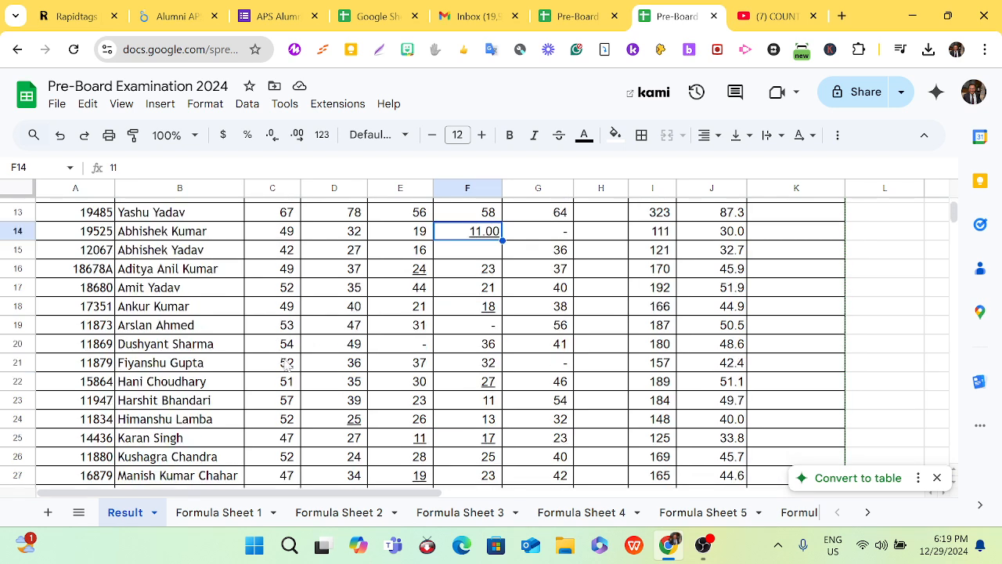
scroll(291, 368, "up", 4)
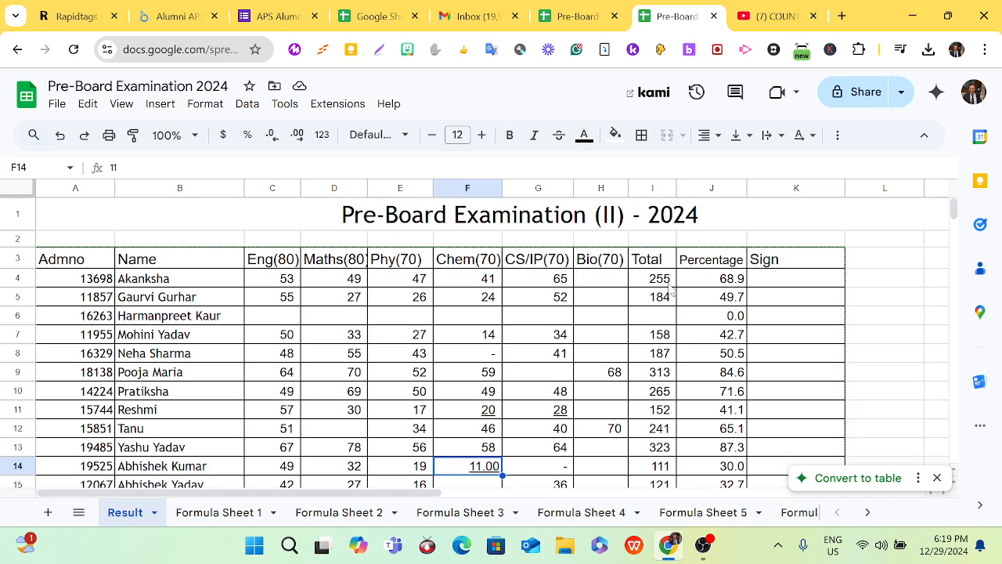
left_click(728, 280)
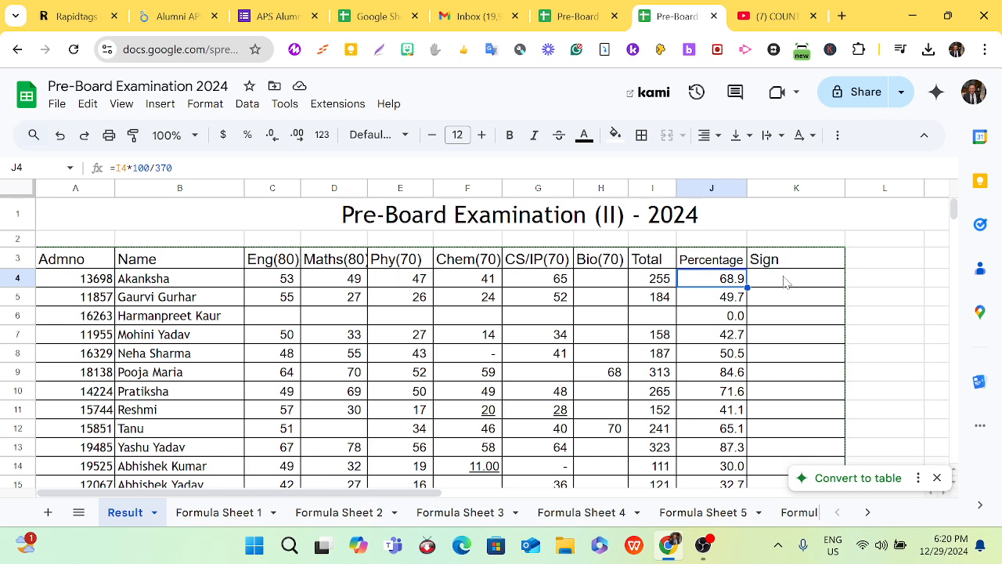
- Delete the empty Sign column beside Percentage from the results table
left_click(775, 283)
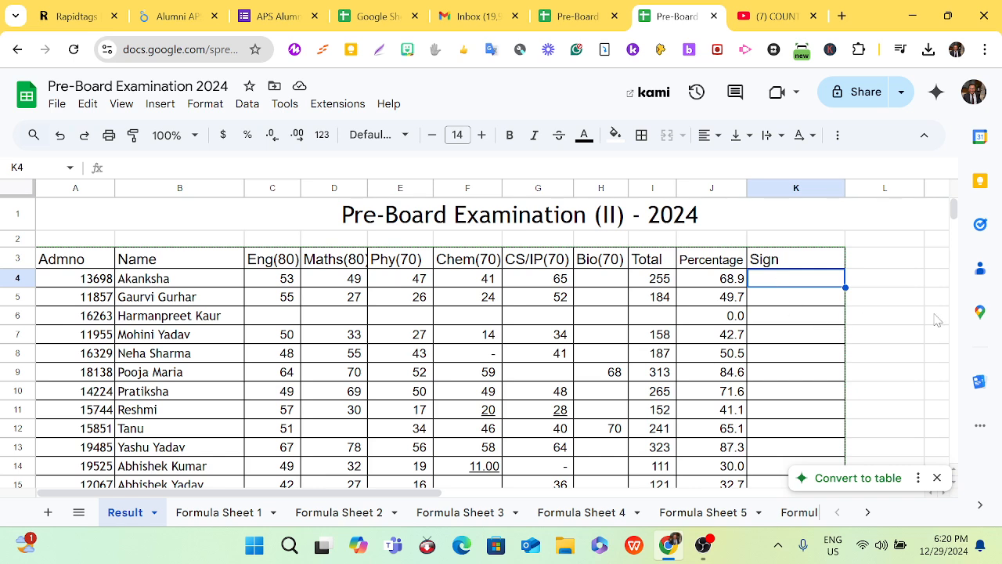
scroll(900, 329, "down", 10)
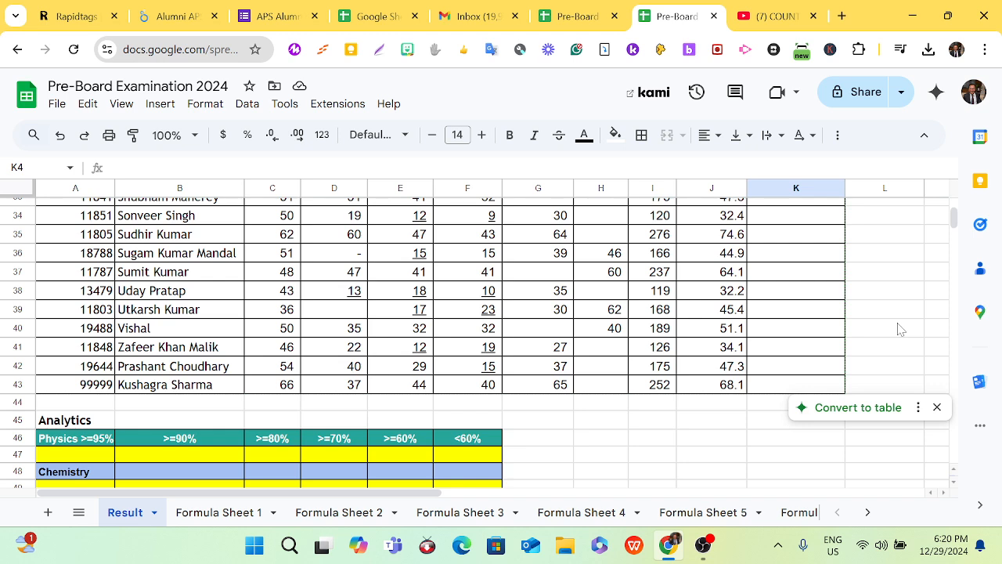
scroll(899, 329, "up", 5)
scroll(900, 329, "up", 5)
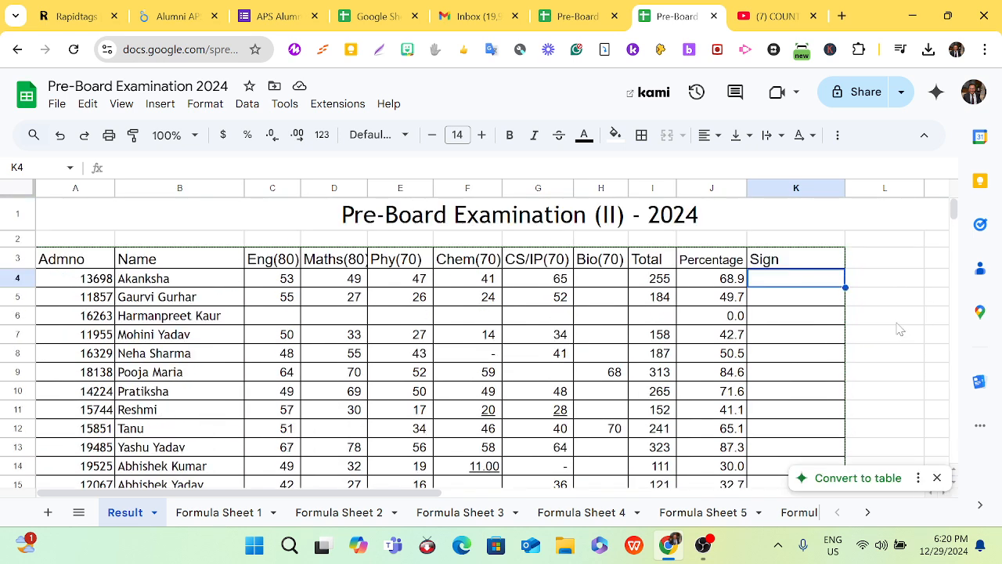
right_click(808, 263)
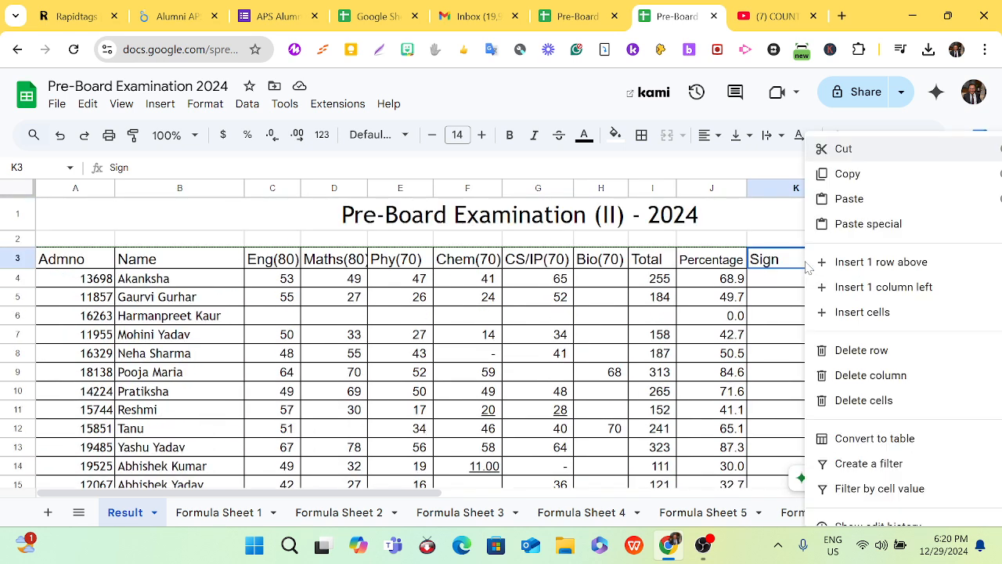
left_click(868, 377)
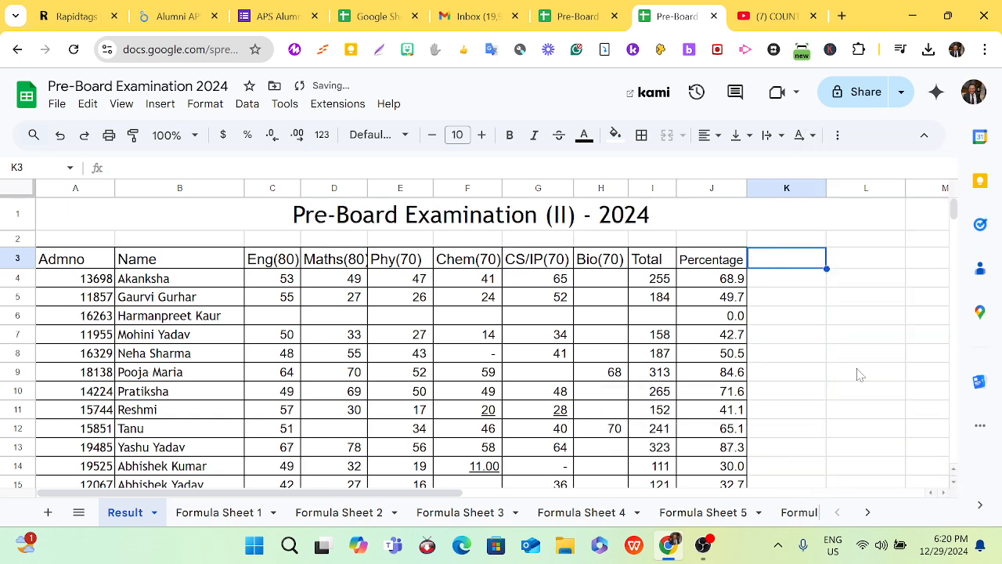
- Enter the label "Countif" in cell K7, beside the results table
left_click(783, 336)
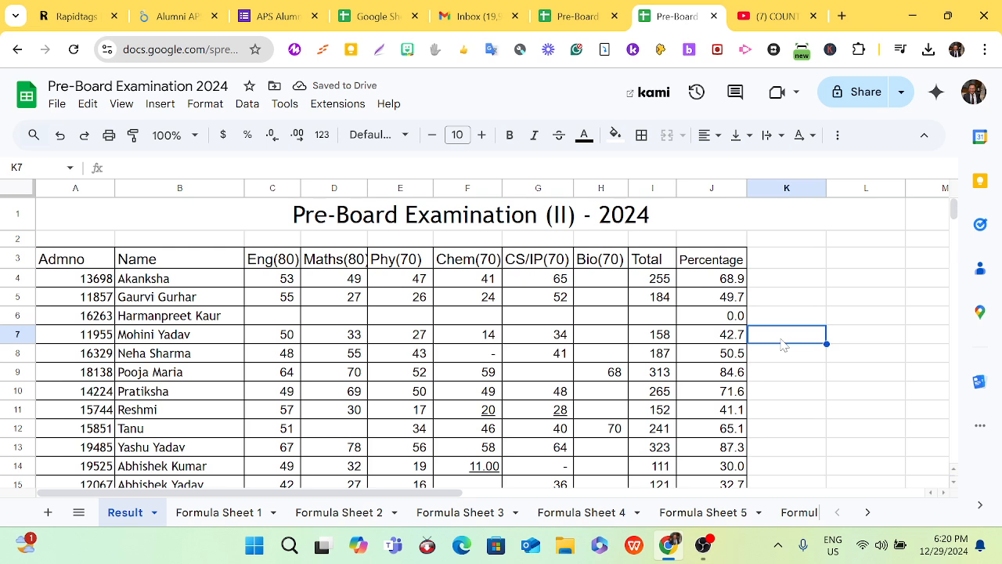
type("Co")
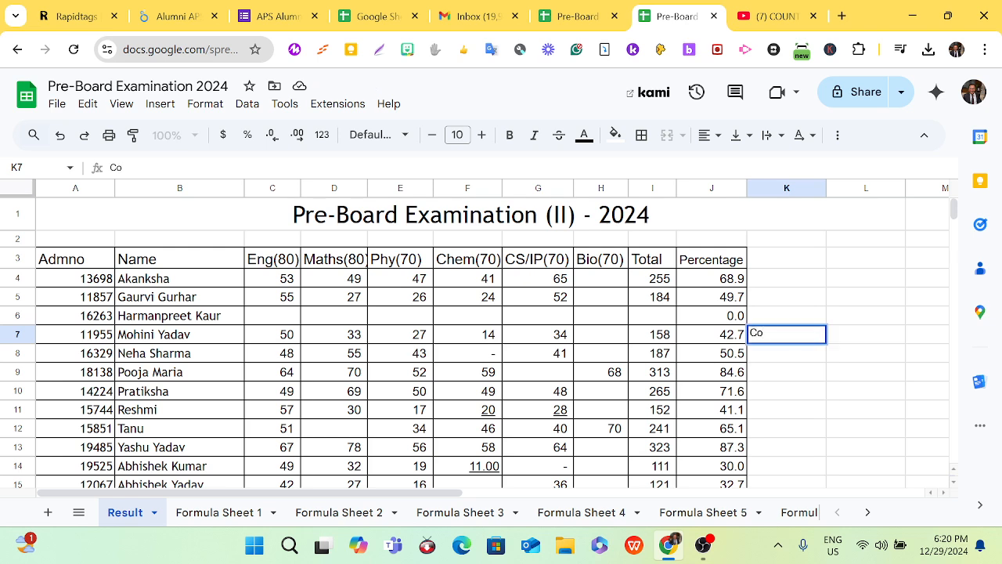
type("untif")
- Start a COUNTIF formula in cell L7, next to the Countif label
left_click(838, 342)
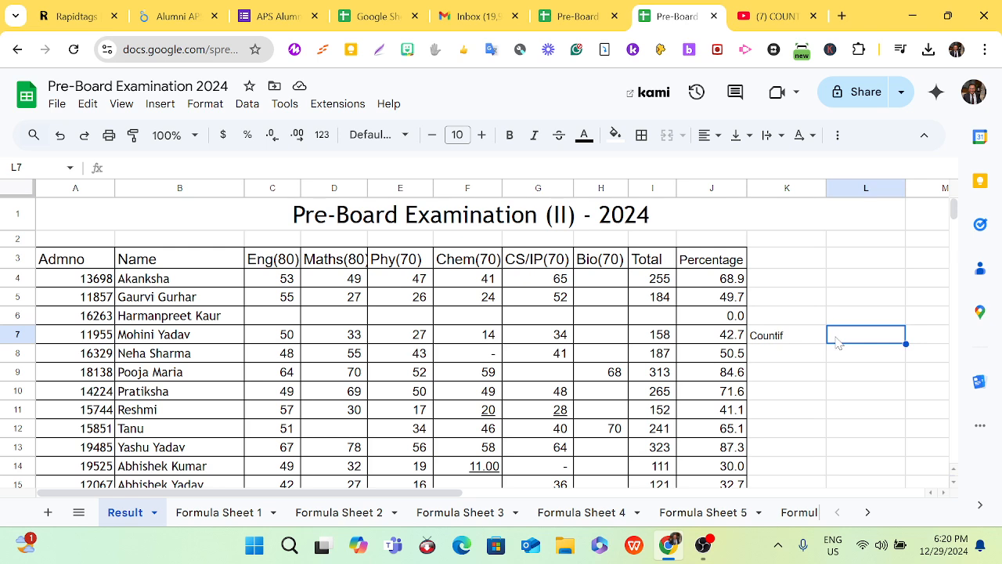
type("=")
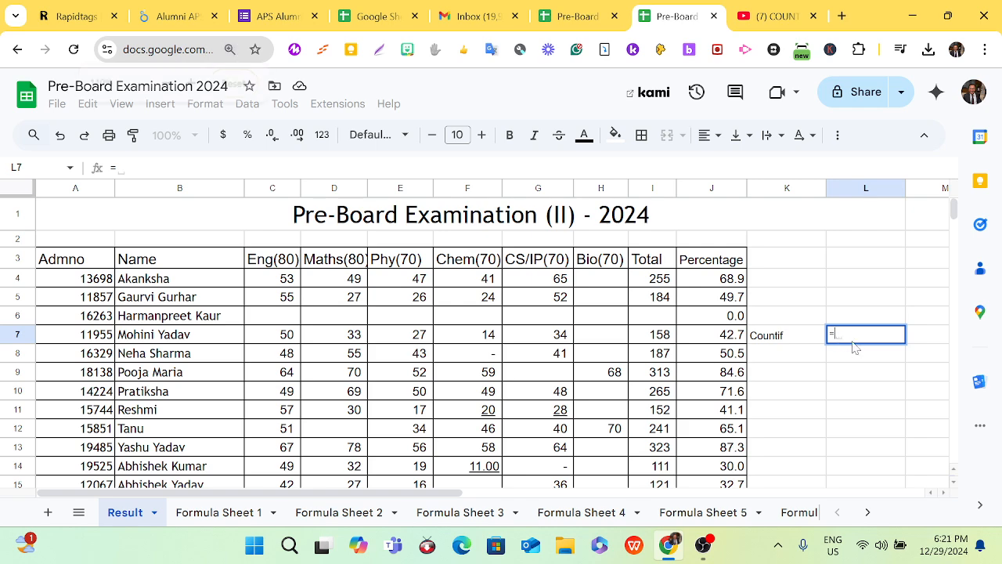
key("ctrl+plus")
key("ctrl+plus")
key("ctrl+minus")
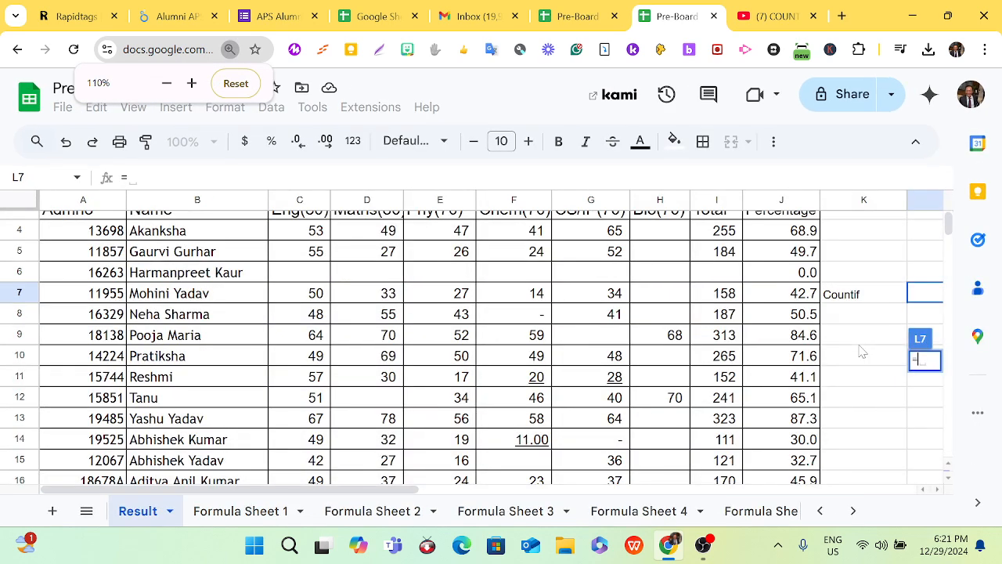
key("ctrl+minus")
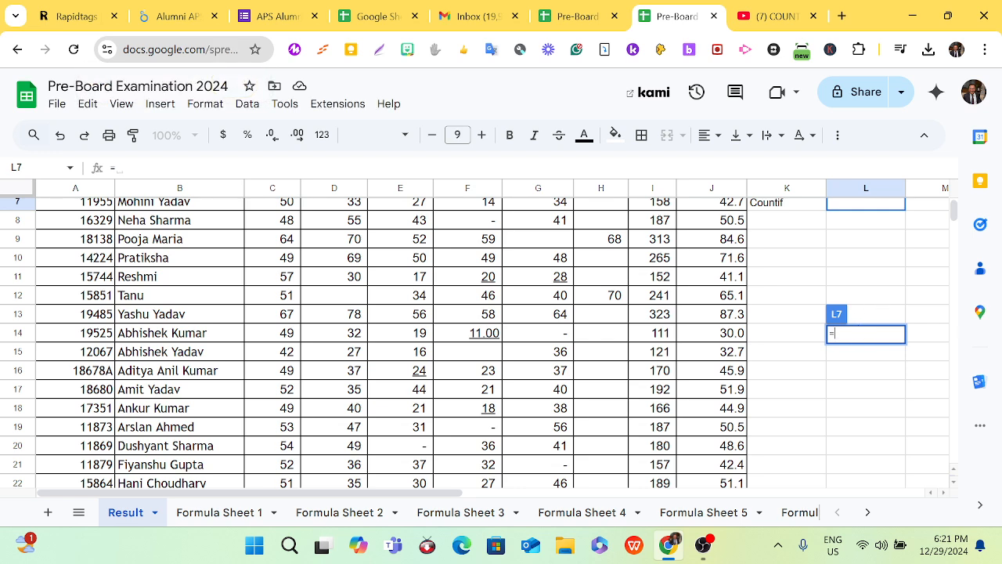
type("coun")
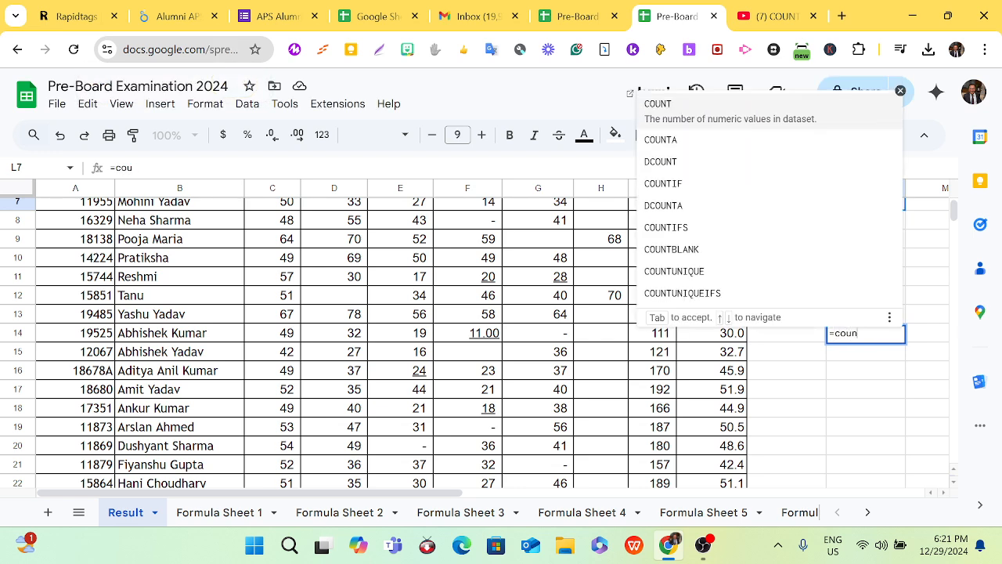
type("tif")
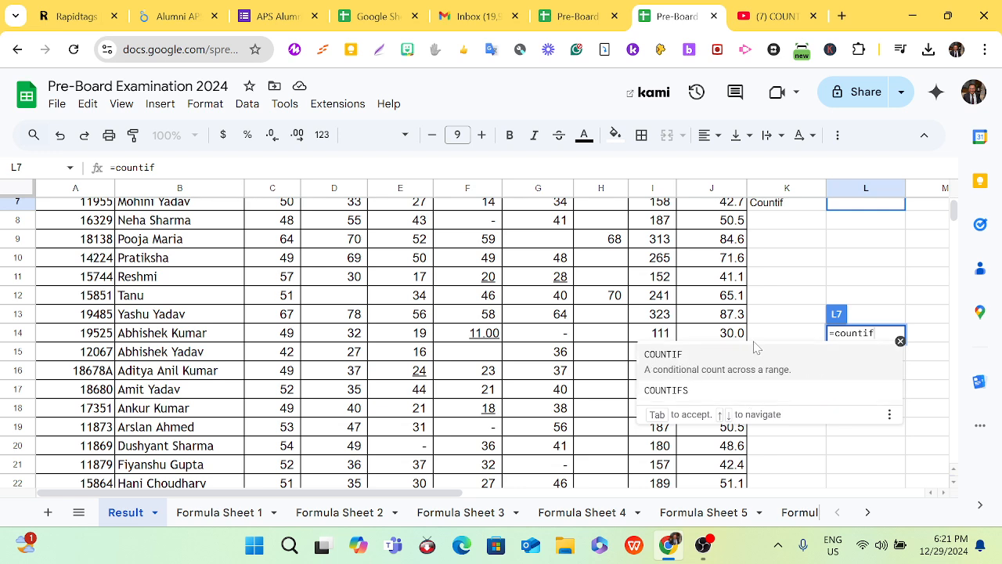
type("(")
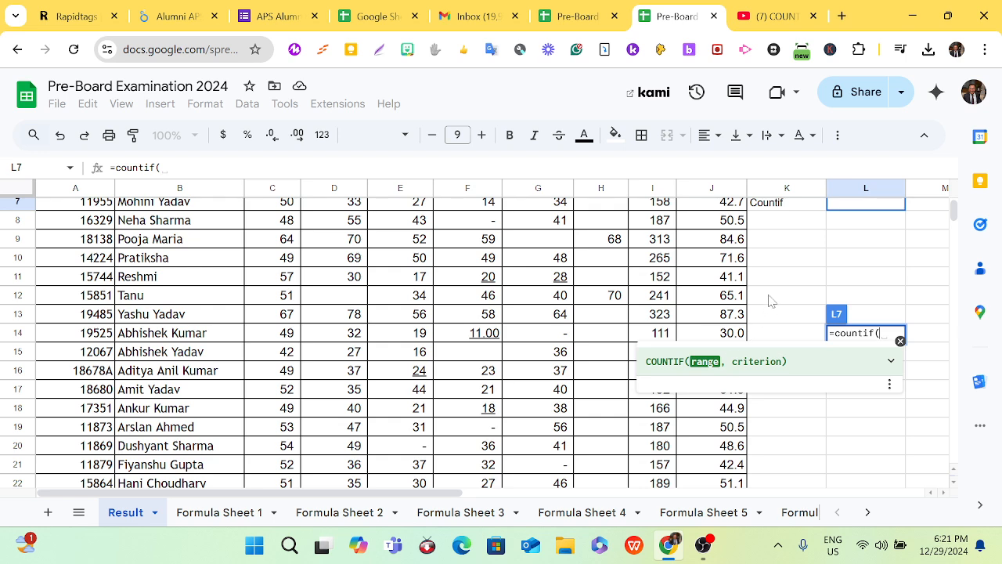
- Set the COUNTIF range to all the students' percentages, J4:J43
scroll(771, 286, "up", 2)
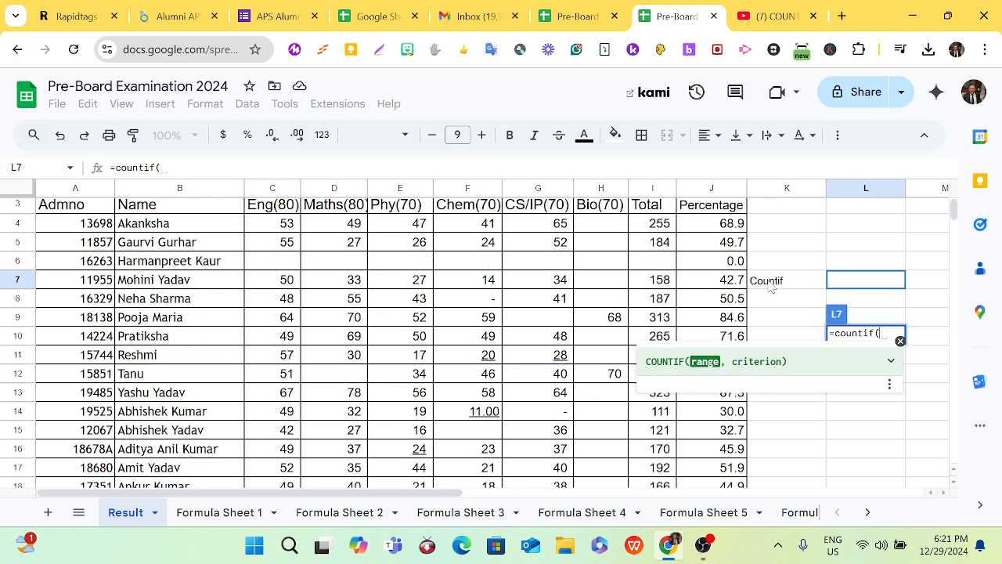
left_click(704, 226)
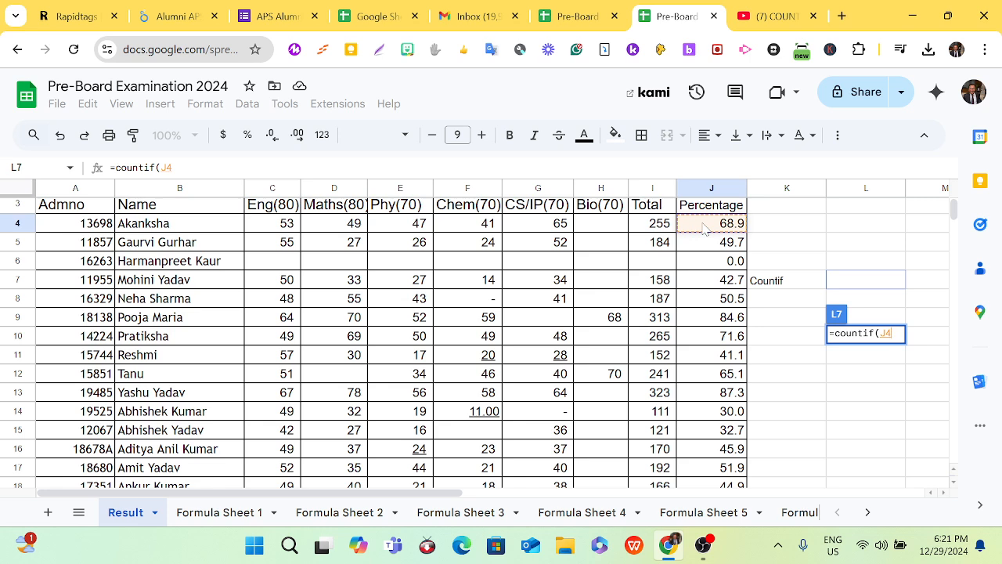
left_click_drag(704, 226, 714, 420)
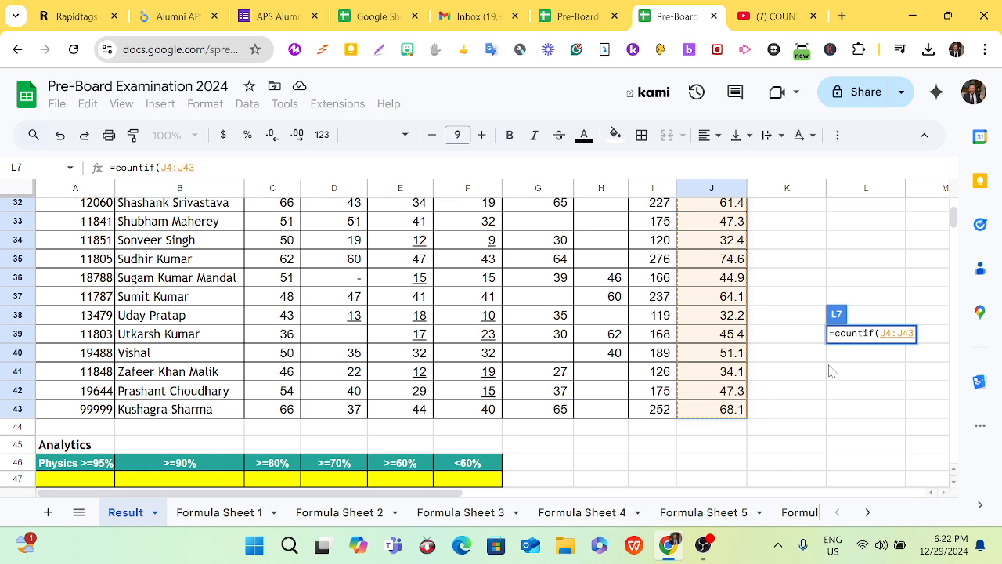
type(",")
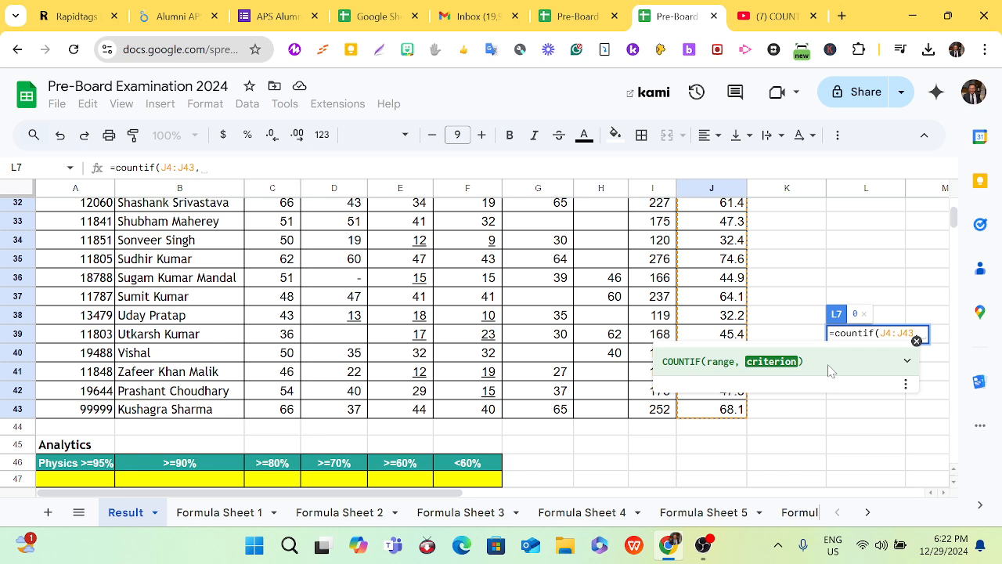
- Add the criterion ">=70" to the COUNTIF formula and complete it
type("\"")
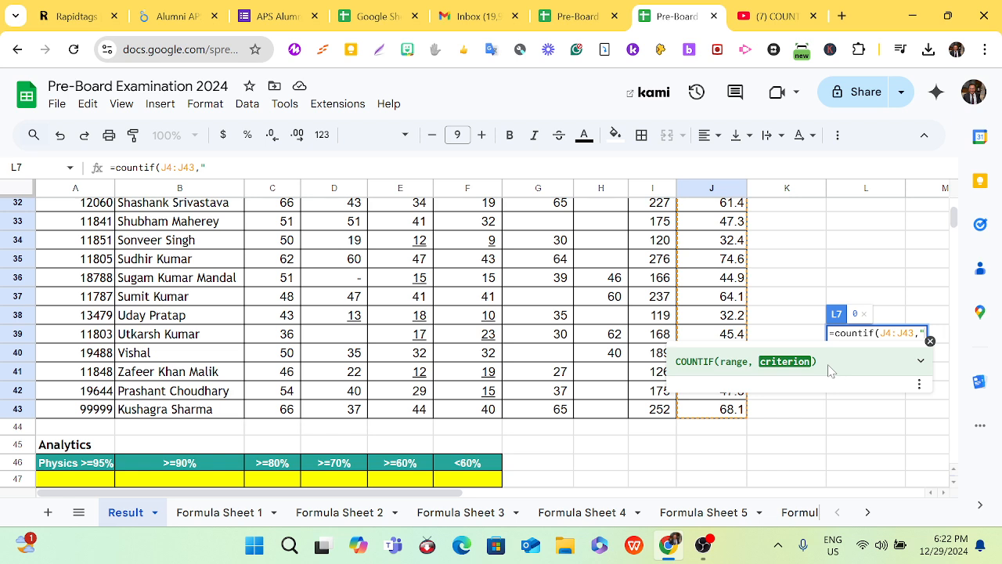
type(">")
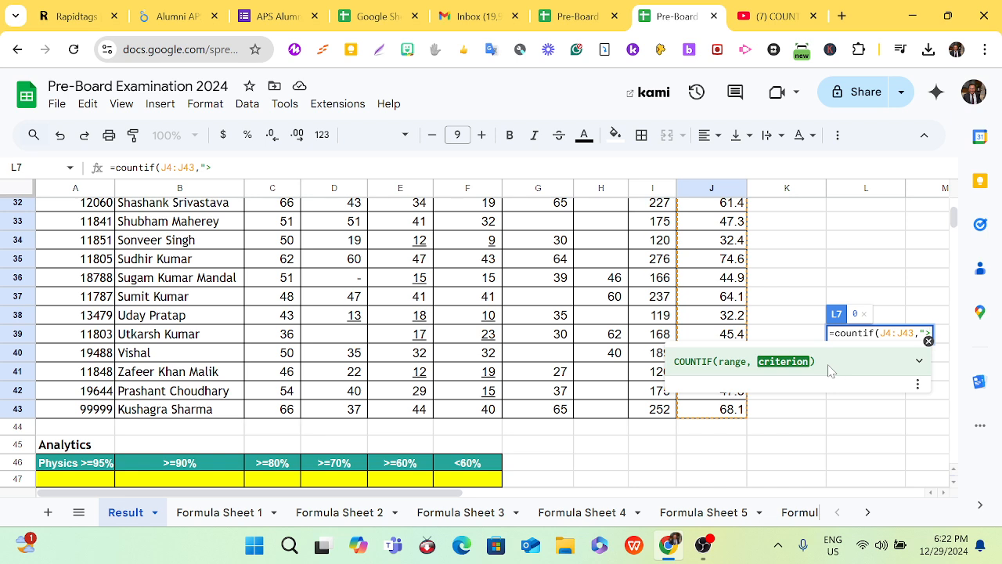
type("=")
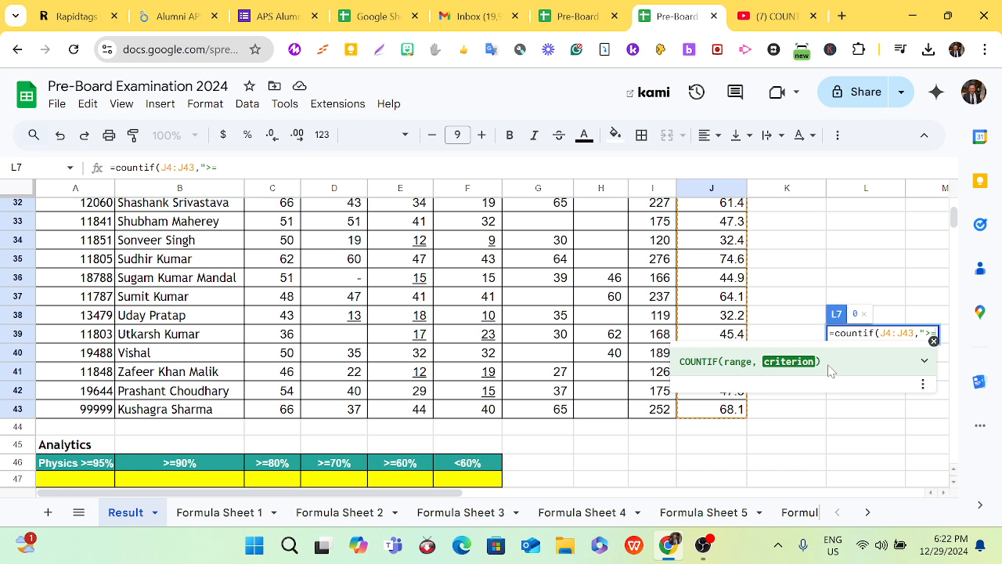
type("70\"")
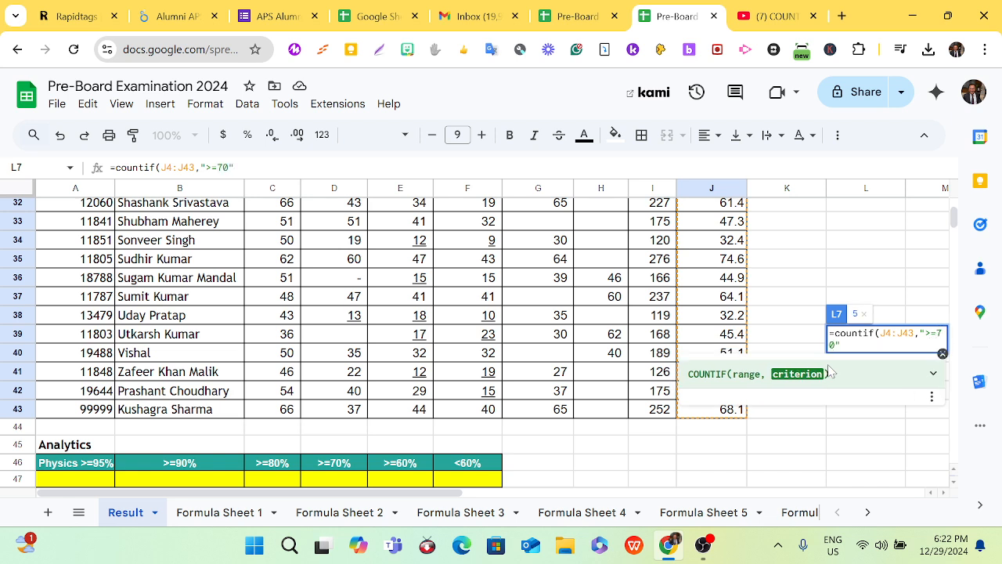
type(")")
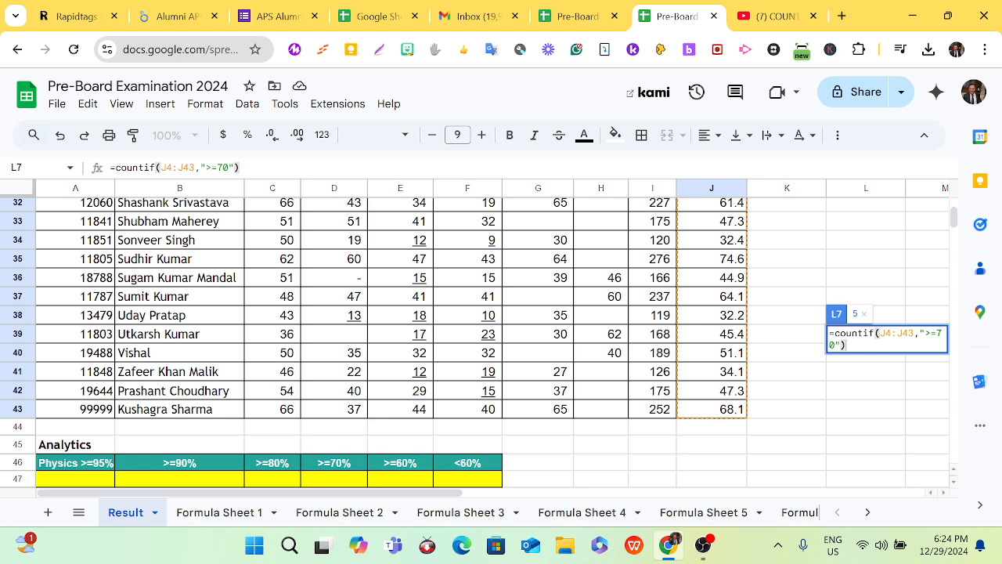
key("Return")
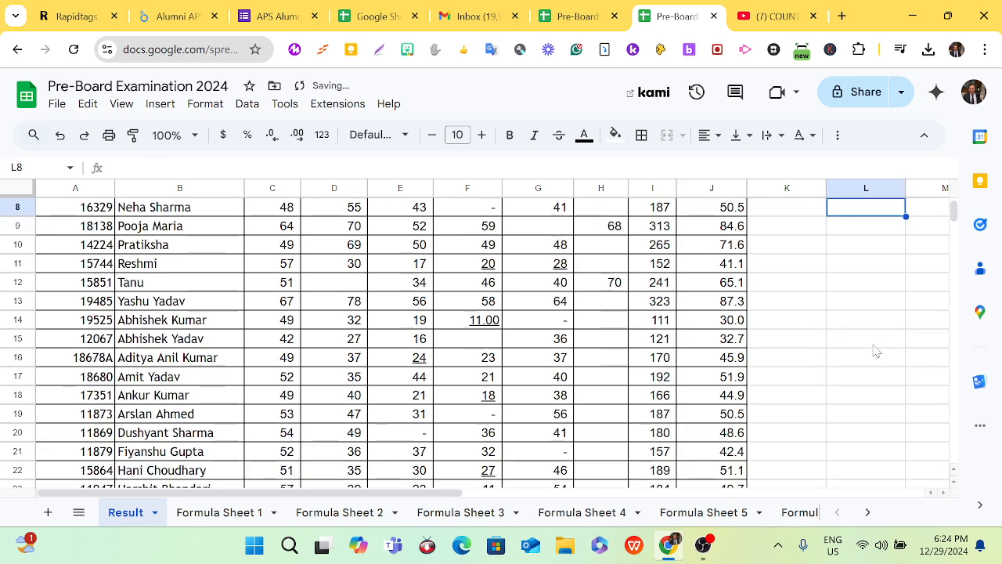
- Check the COUNTIF result in L7 against the values of 70 or more in the Percentage column
scroll(875, 351, "up", 3)
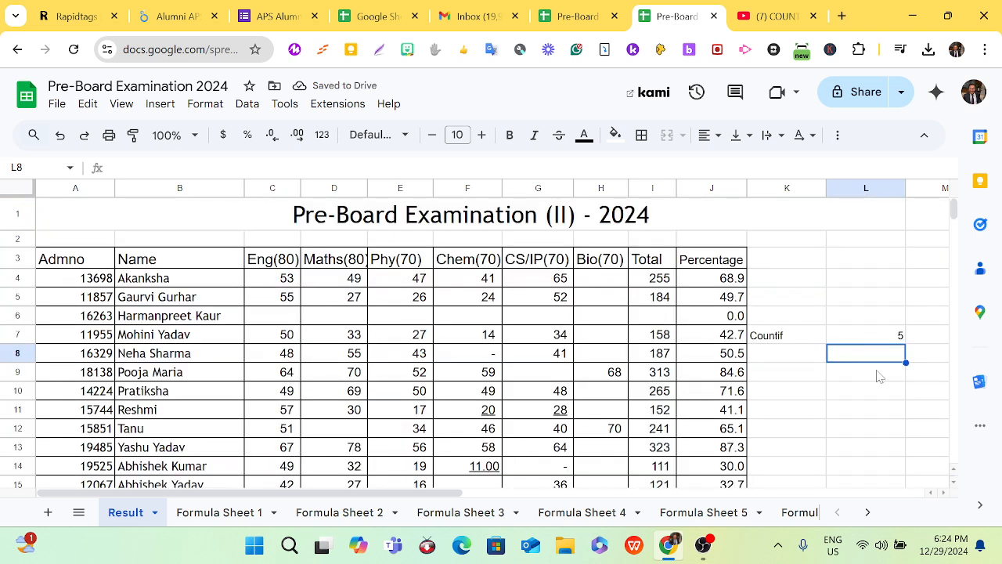
left_click(899, 336)
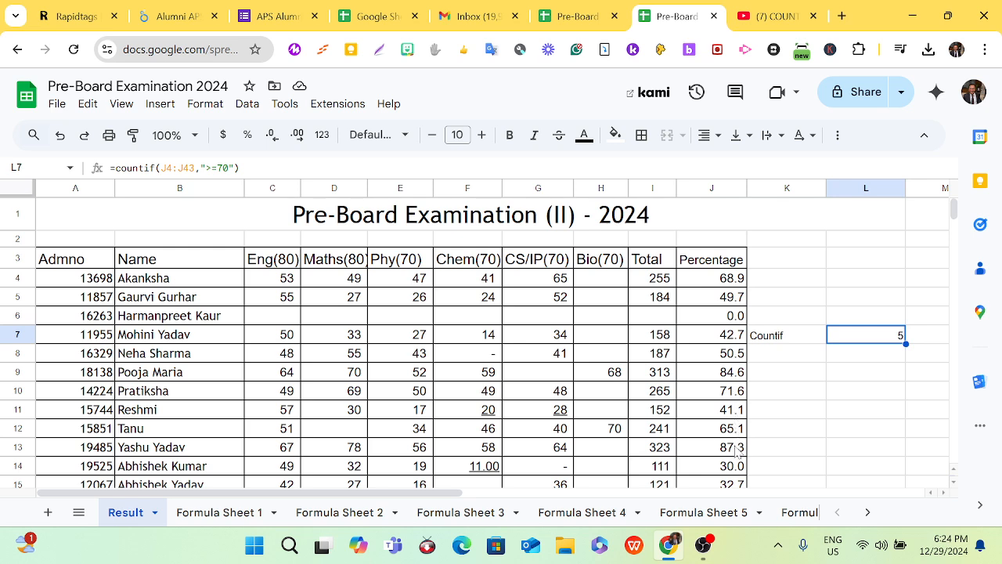
scroll(752, 452, "down", 2)
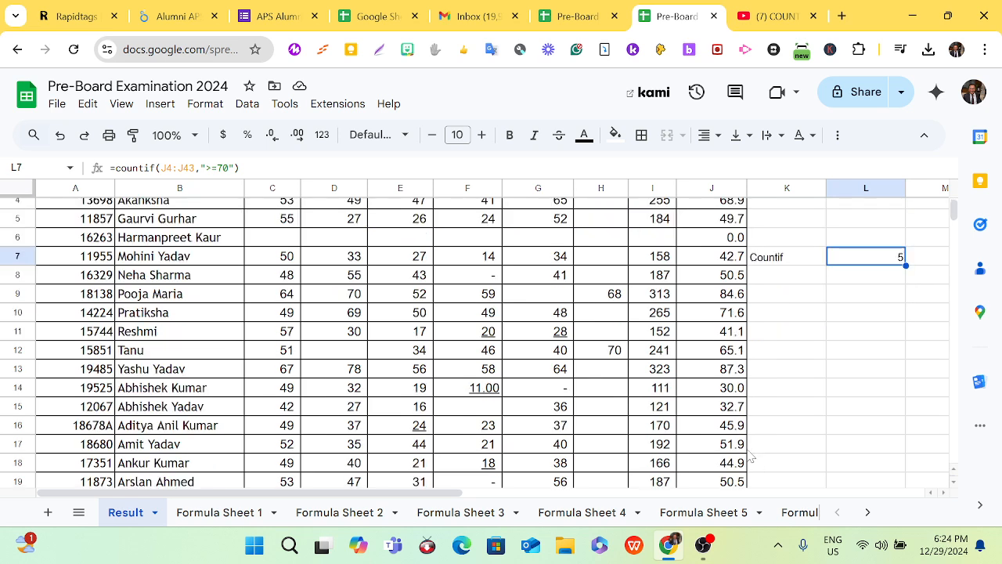
scroll(750, 456, "down", 2)
scroll(748, 458, "down", 4)
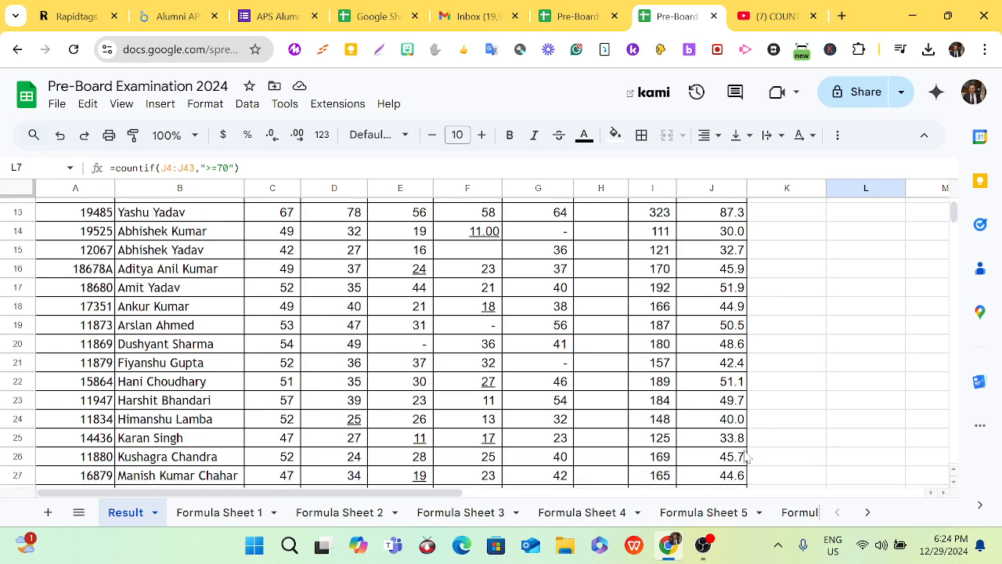
scroll(748, 462, "down", 2)
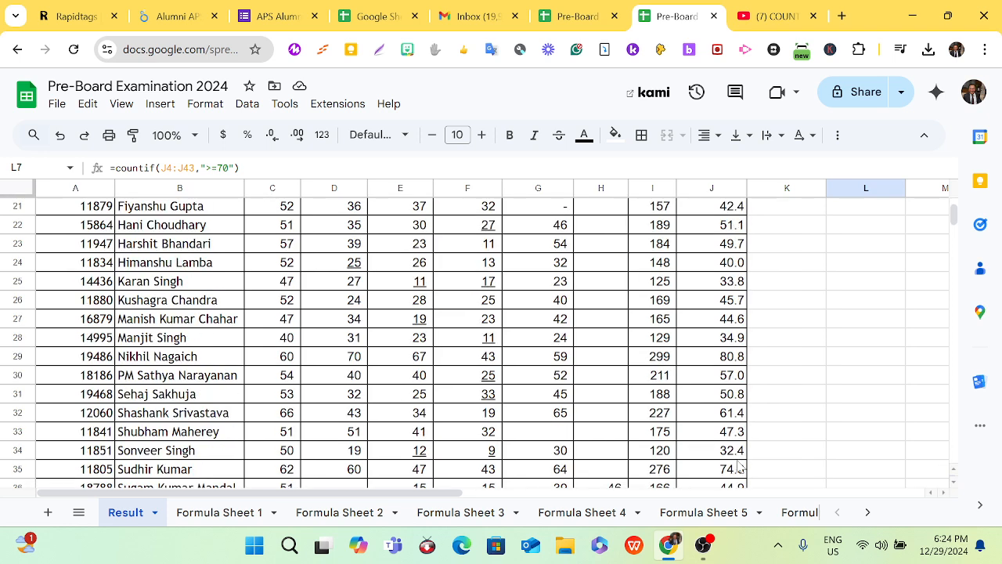
scroll(736, 472, "down", 4)
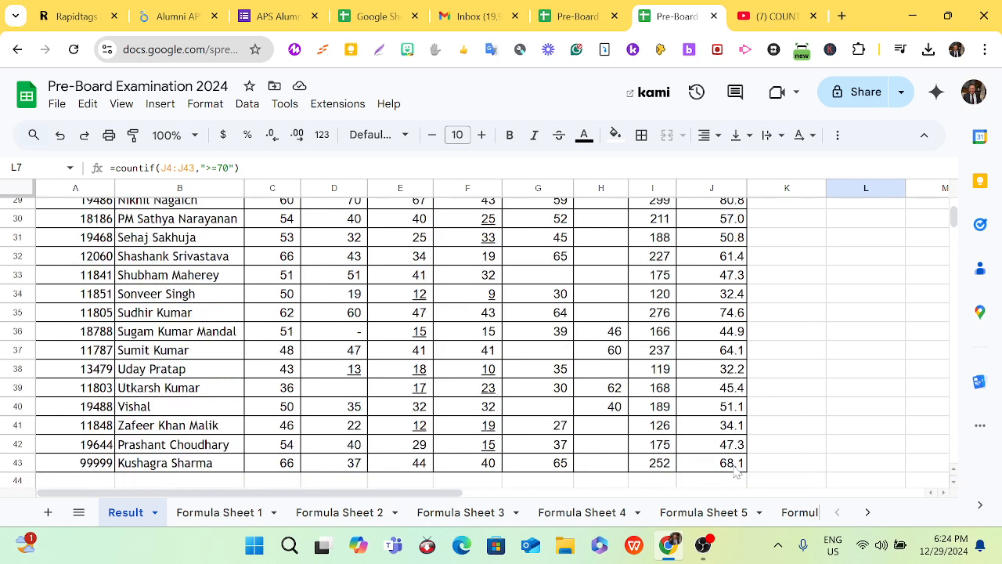
scroll(736, 472, "down", 2)
scroll(736, 472, "up", 4)
scroll(736, 472, "up", 8)
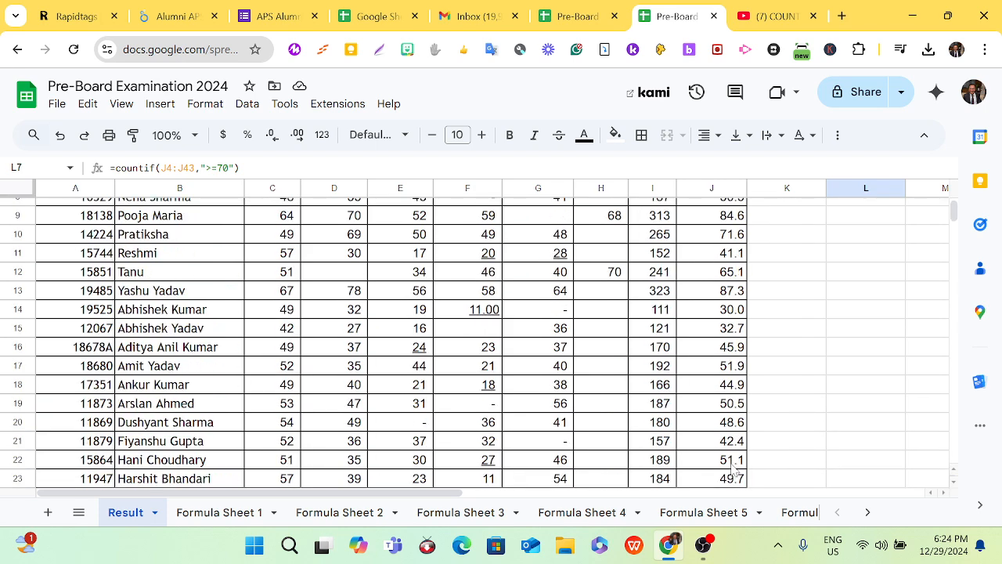
- Scan the Percentage column down to row 43 for values of 70 or more to compare with the COUNTIF result
scroll(734, 468, "up", 4)
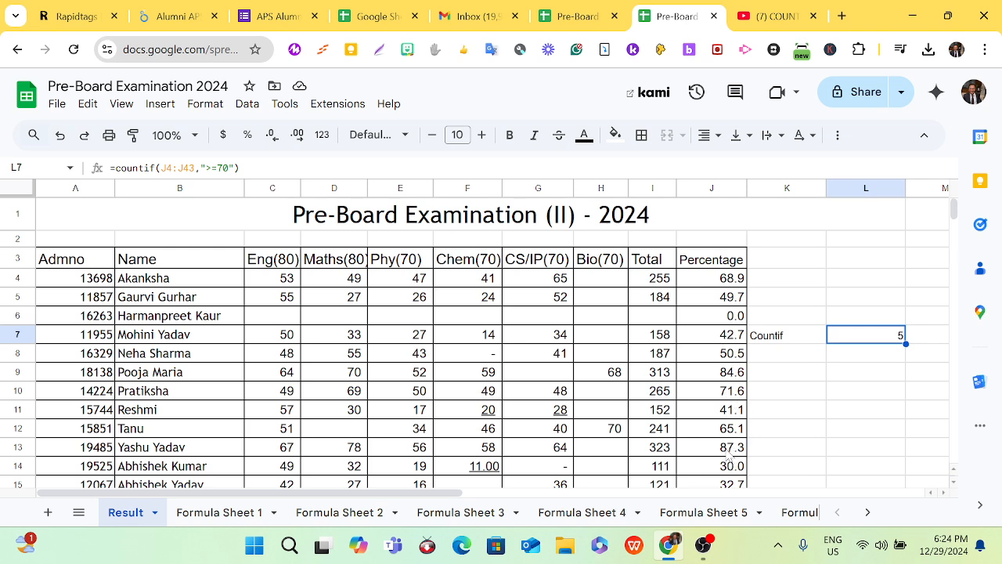
scroll(732, 454, "down", 1)
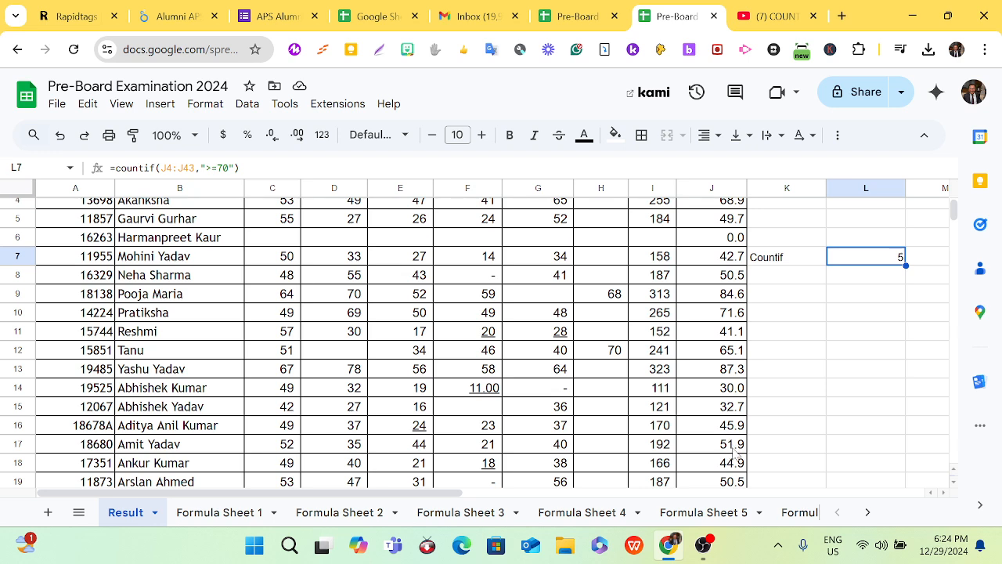
scroll(734, 462, "down", 1)
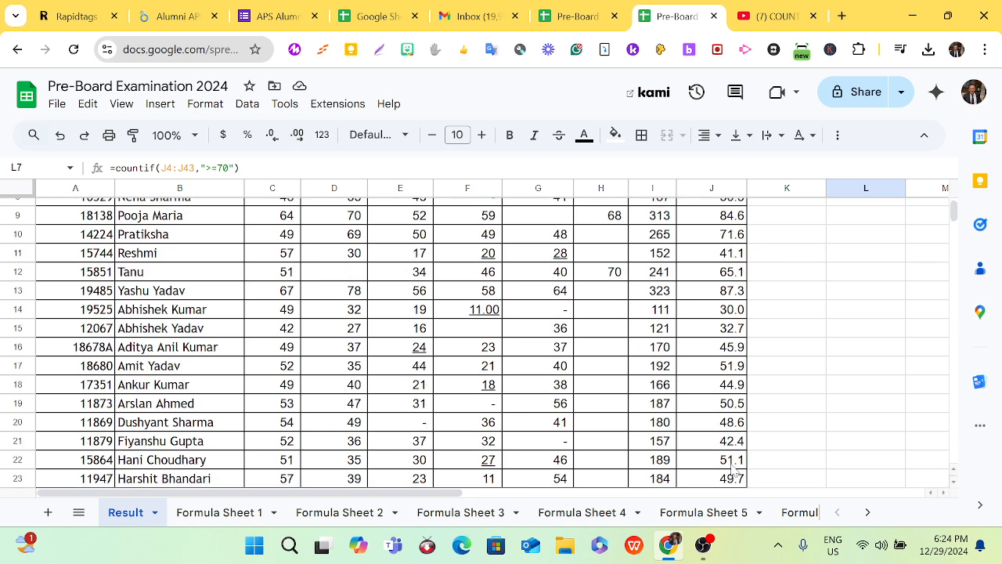
scroll(734, 470, "down", 1)
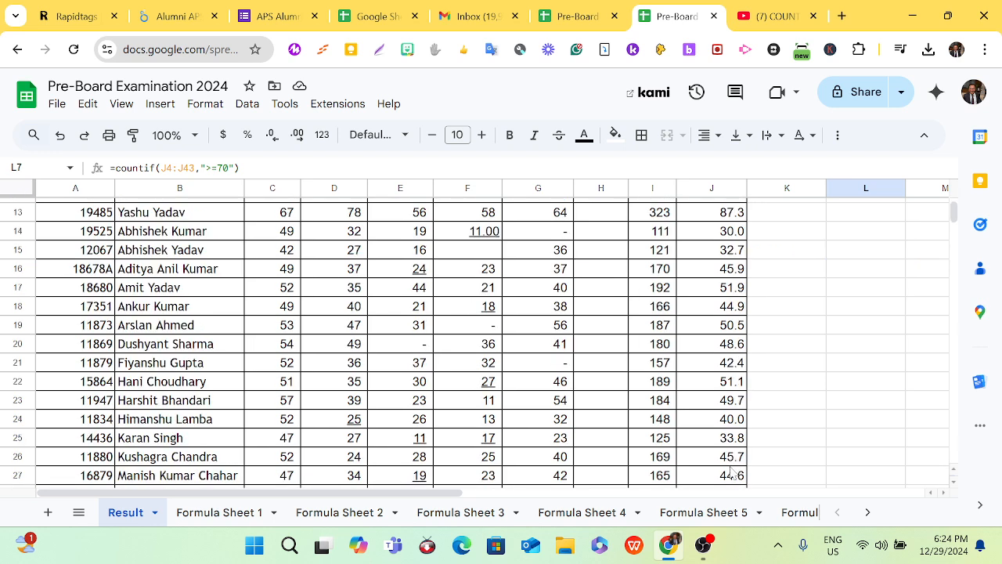
scroll(732, 472, "down", 1)
scroll(732, 471, "down", 1)
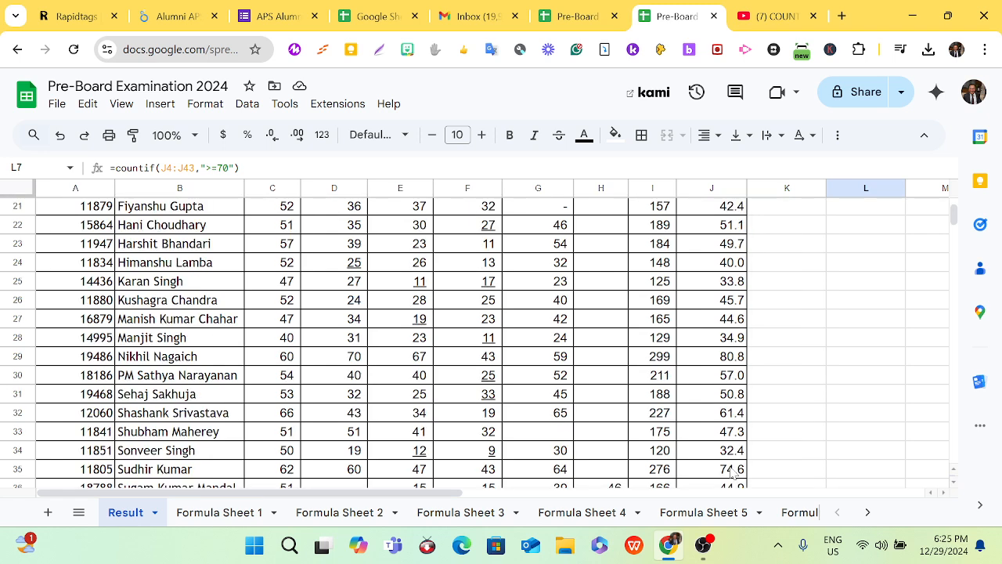
scroll(732, 471, "down", 2)
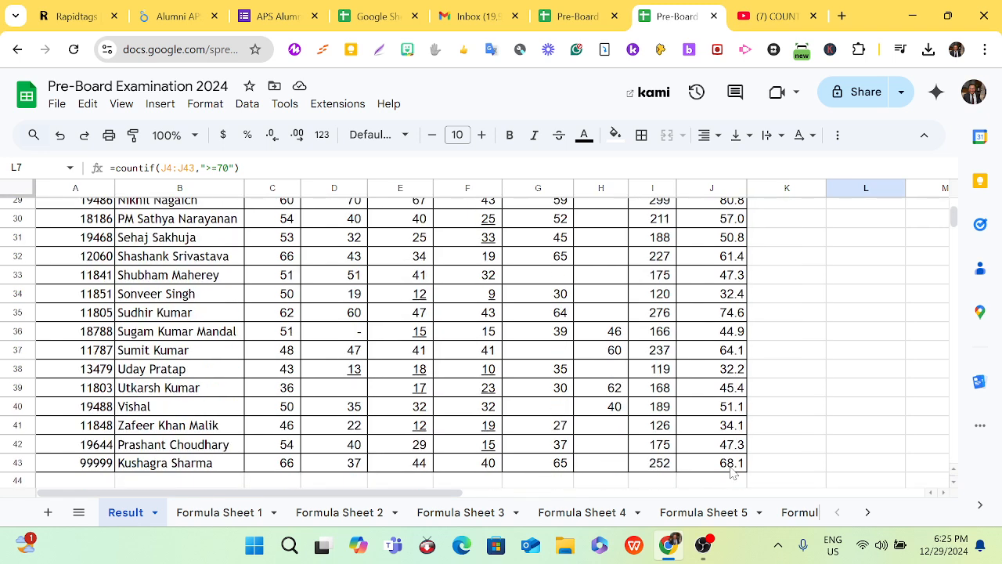
scroll(724, 446, "up", 7)
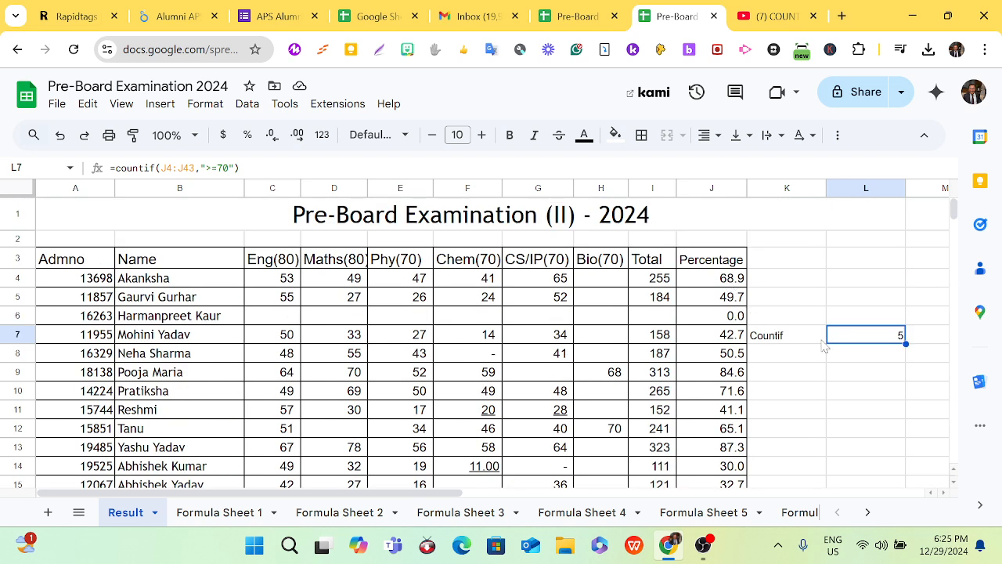
- Step cell by cell through the Percentage column from J4 to J35, counting the values of 70 or more against L7
left_click(701, 286)
key("Down")
key("Down")
key("Down")
key("Down")
key("Down")
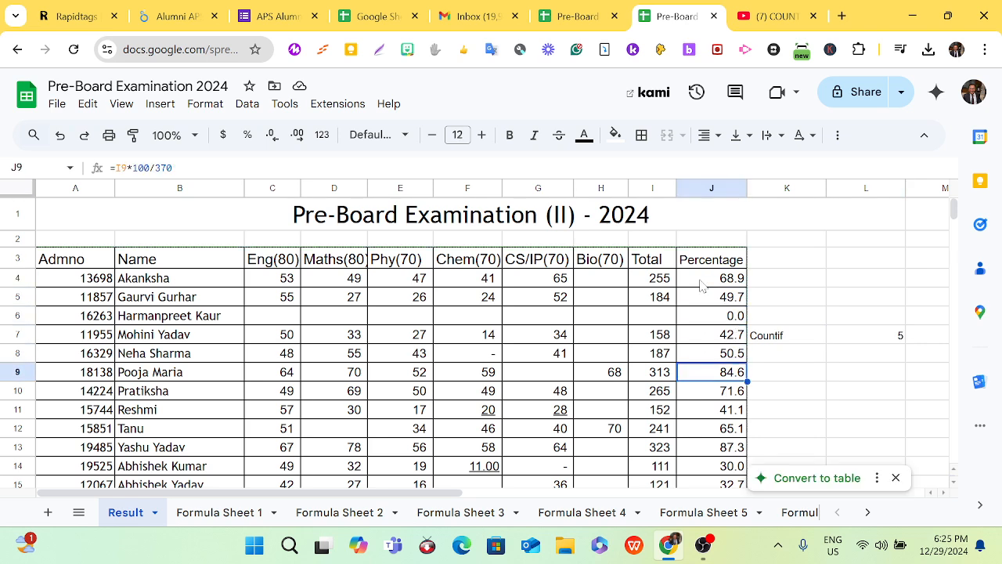
key("Down")
key("Down")
key("Down")
key("Down")
key("Down")
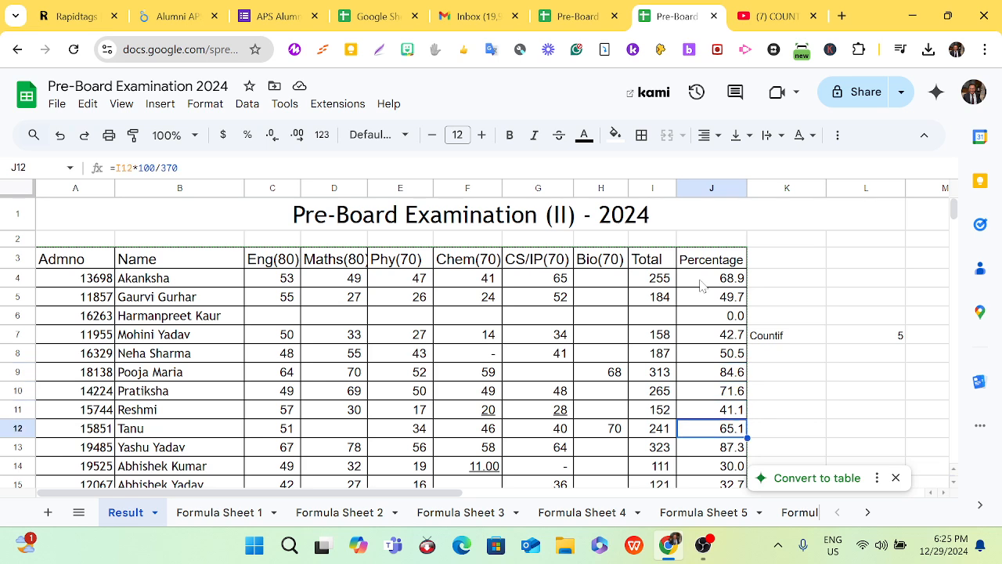
key("Down")
key("Down")
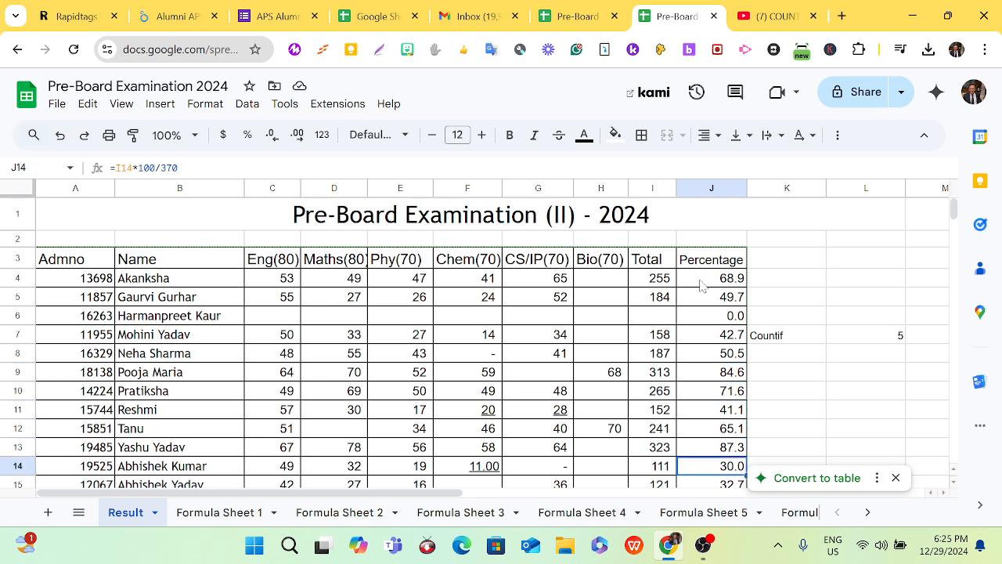
key("Down")
key("Down")
key("Down")
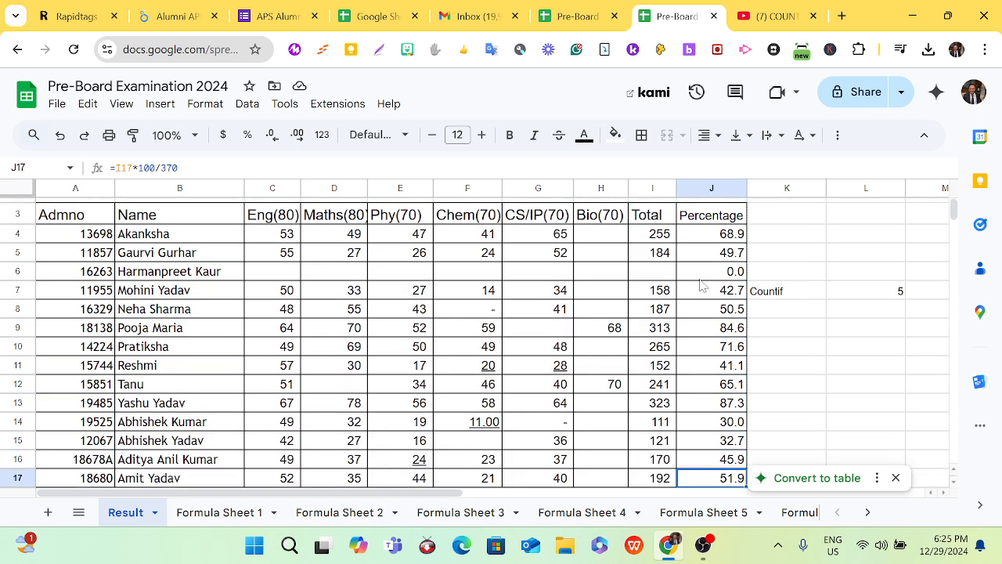
key("Down")
key("Down")
key("Down")
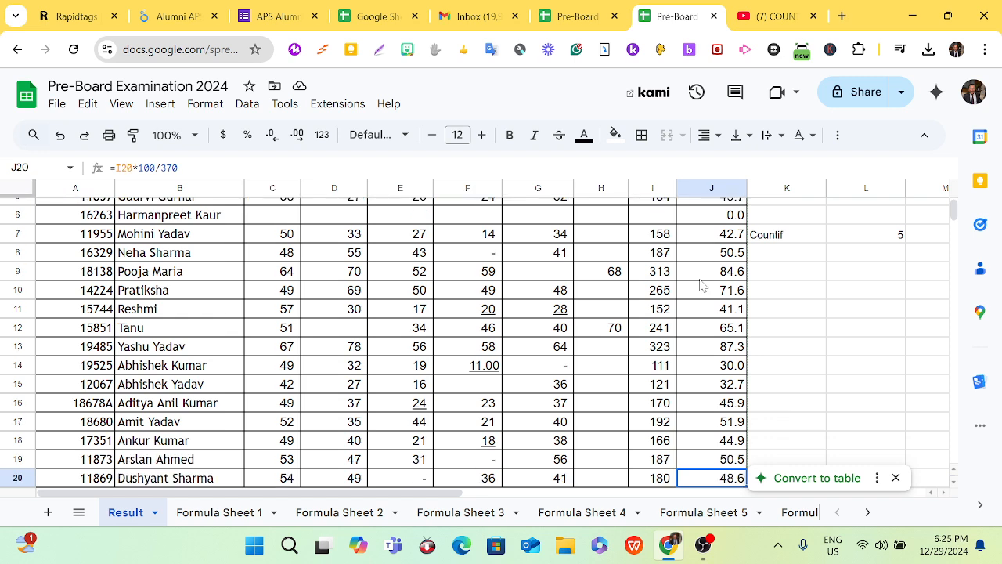
key("Down")
key("Down")
key("Down")
key("Down")
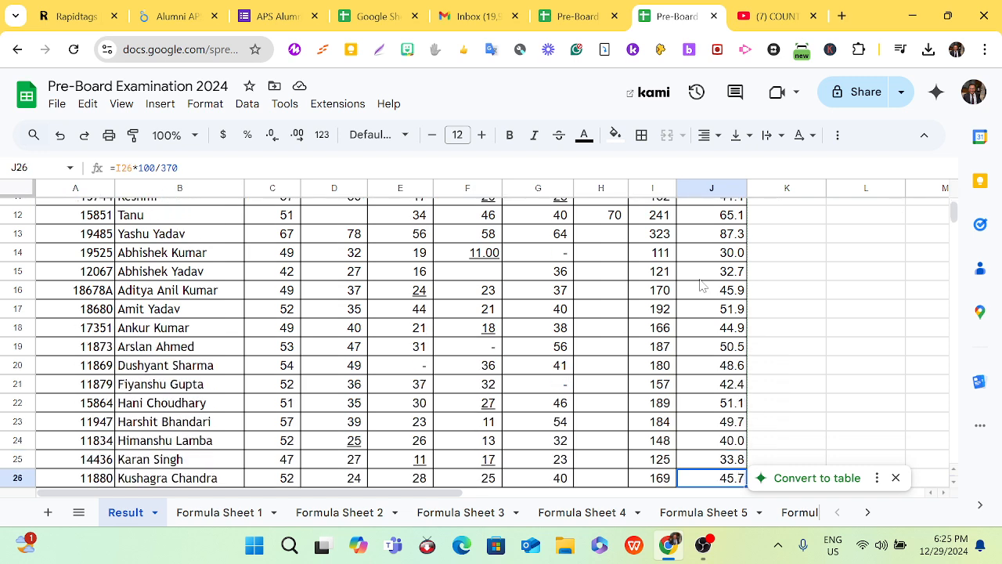
key("Down")
key("Down")
key("Down")
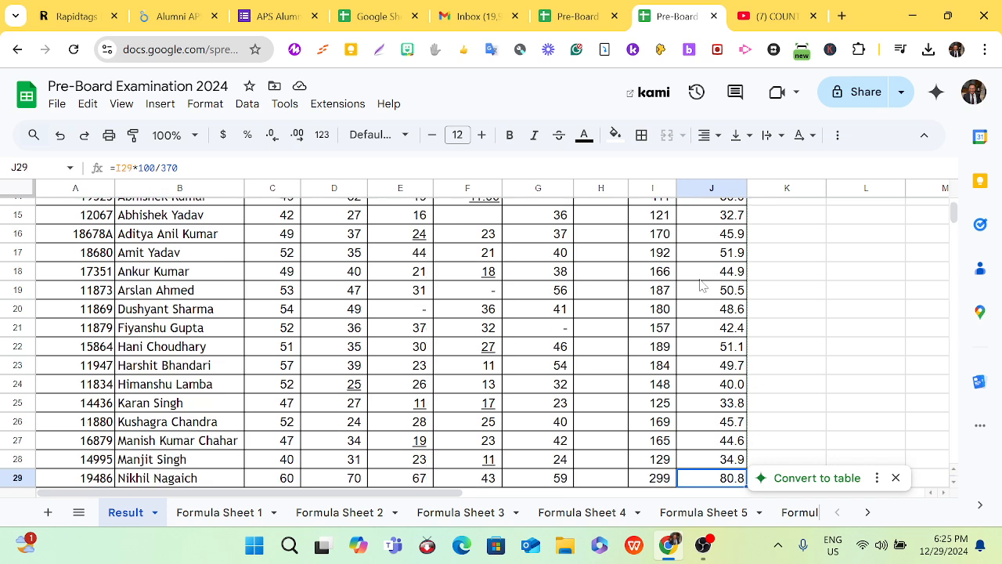
key("Down")
key("Down")
key("Down")
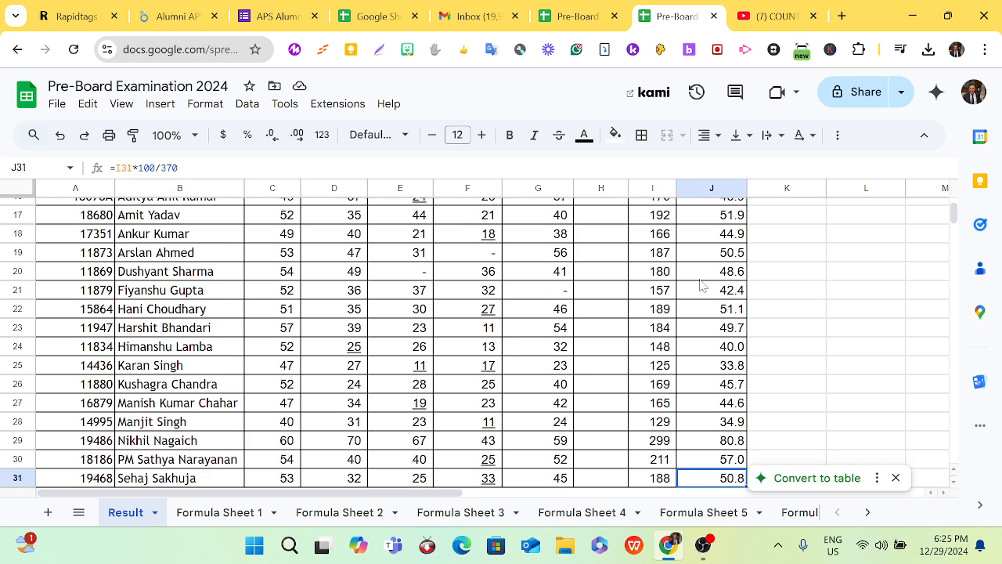
key("Down")
key("Down")
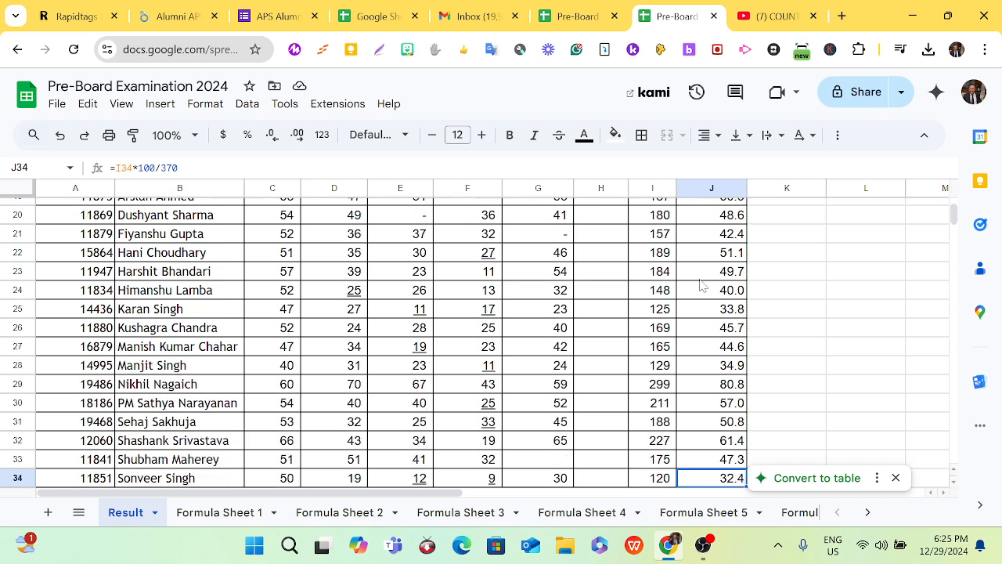
key("Down")
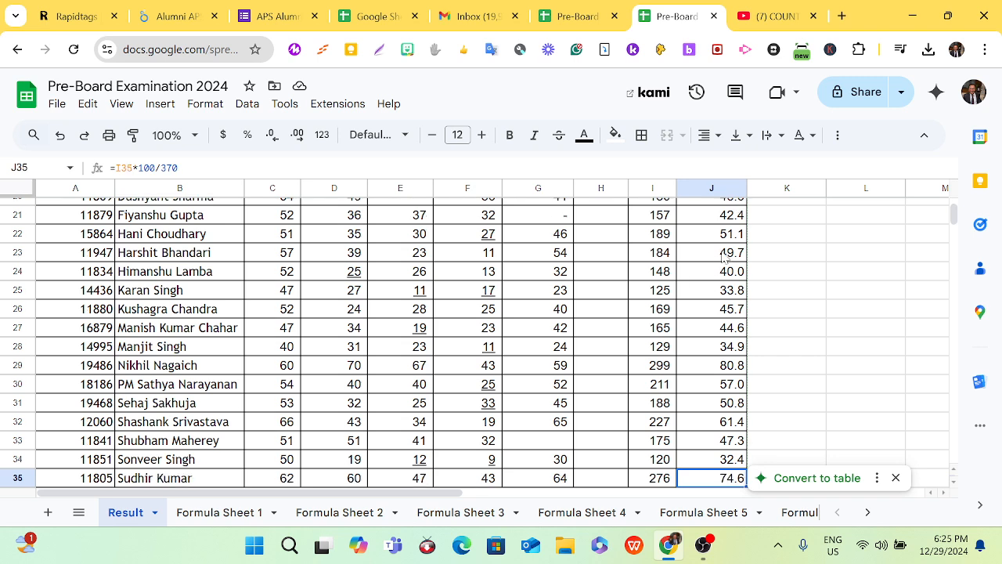
scroll(752, 243, "up", 5)
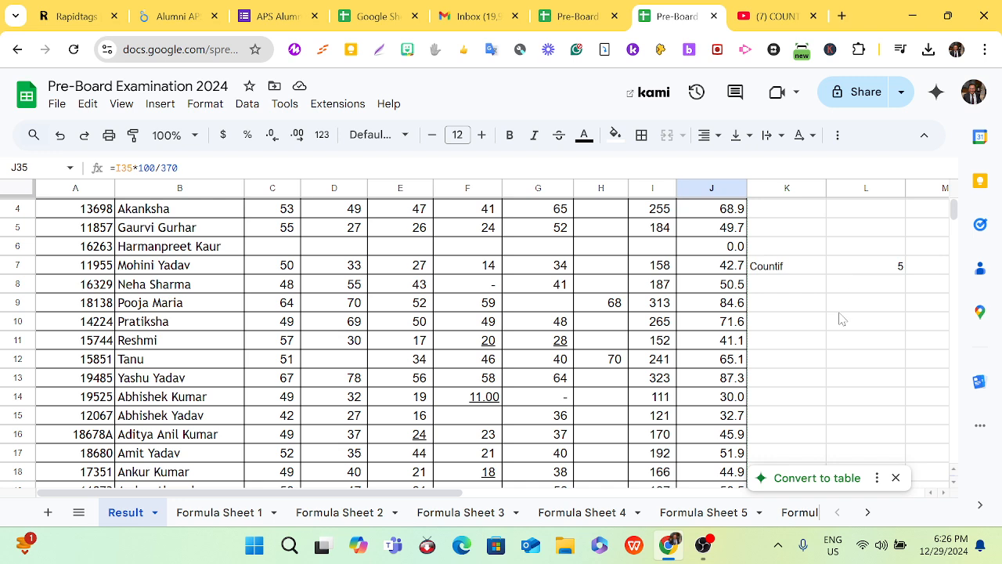
- Extend the >=90% header in B46 of the Analytics table to read ">=90% and <95"
scroll(828, 338, "down", 3)
scroll(822, 345, "down", 9)
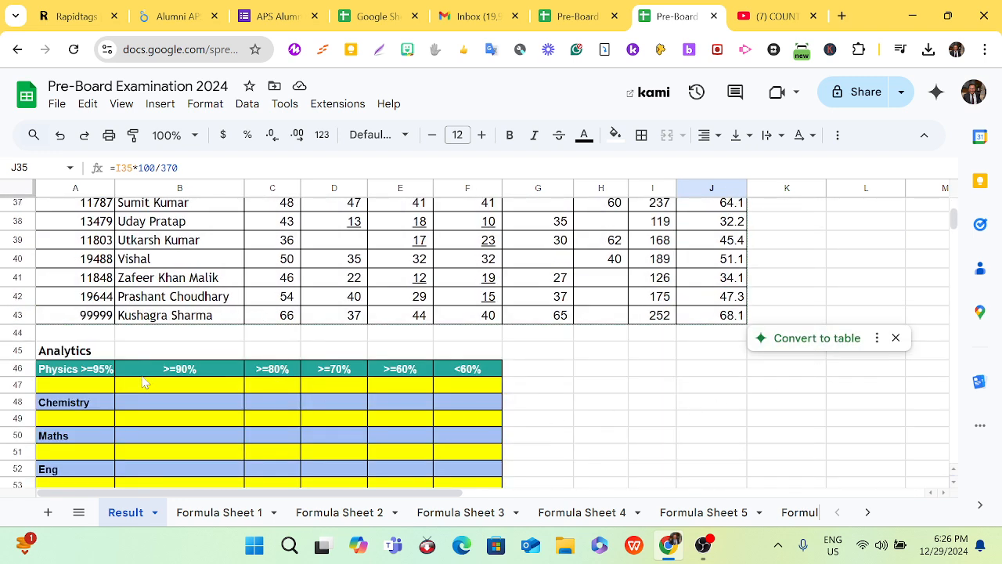
left_click(78, 385)
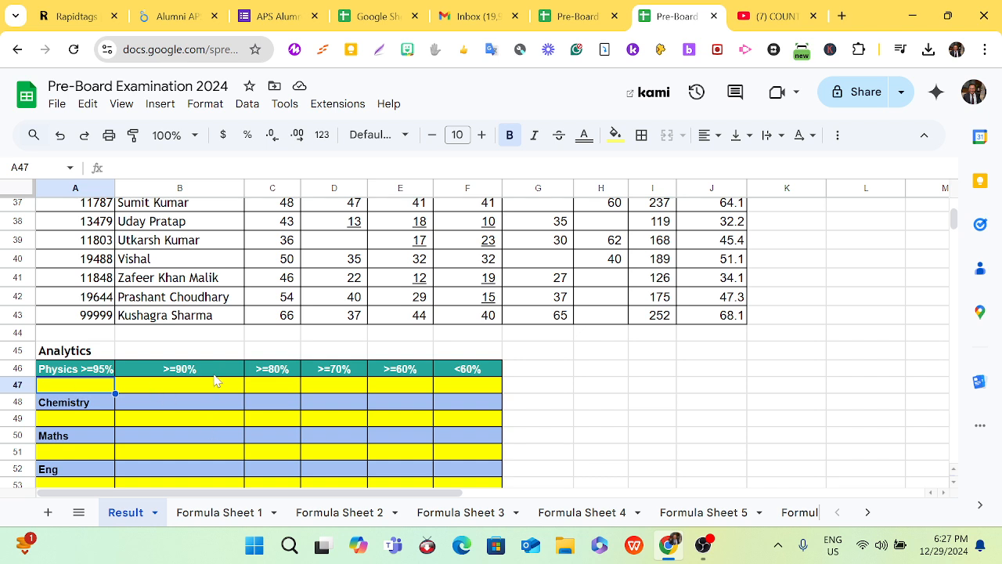
left_click(184, 374)
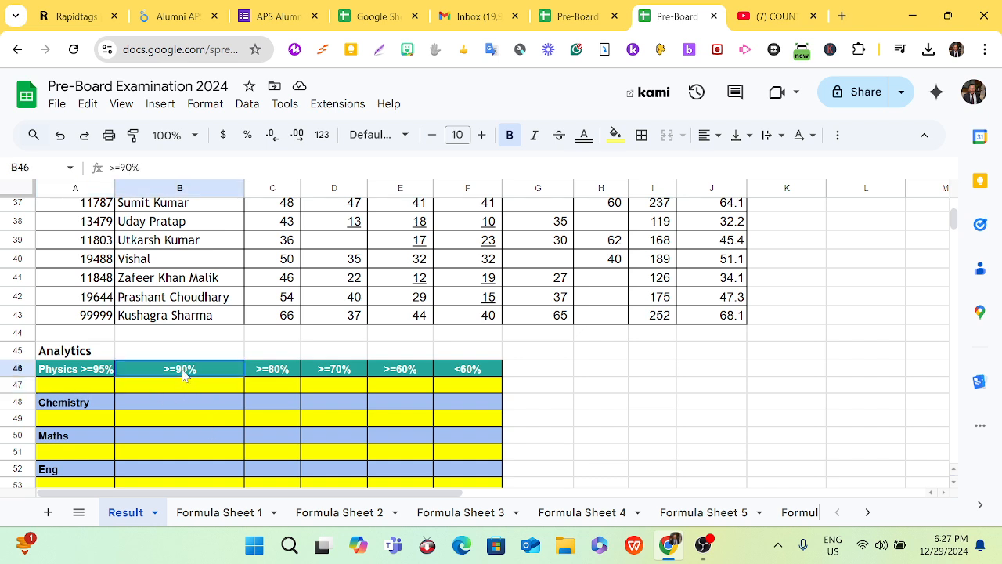
left_click(141, 167)
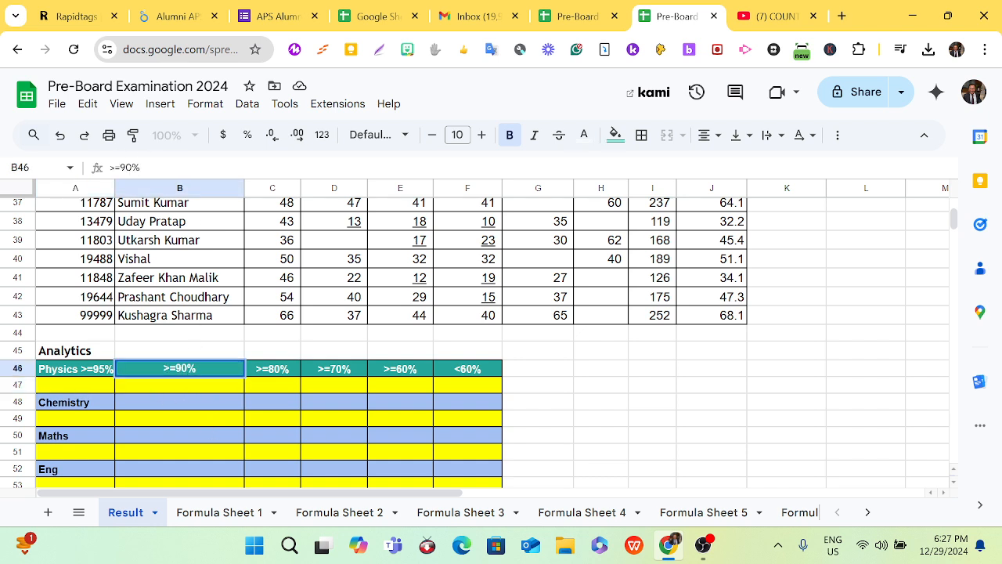
type("and <95")
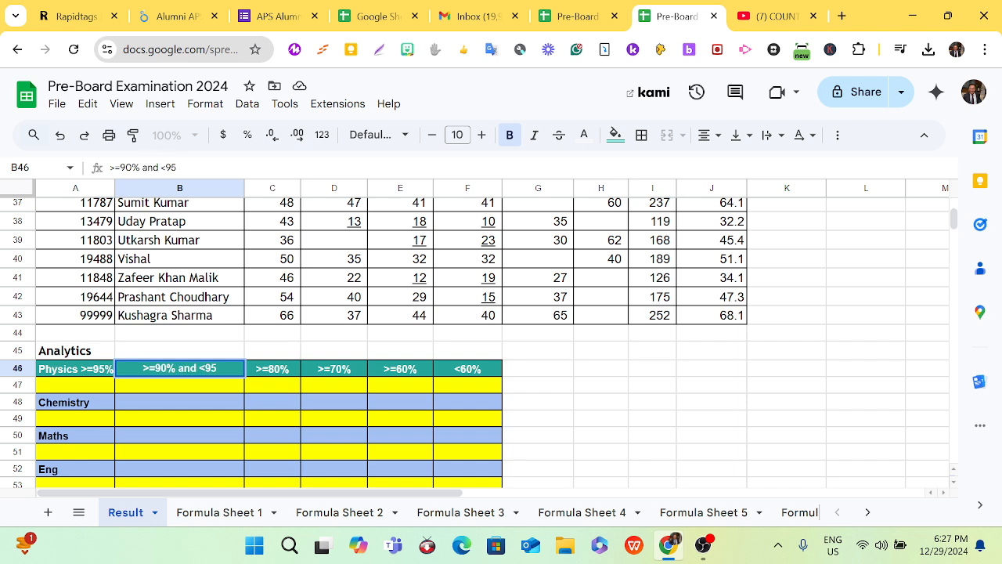
- Change the Analytics header in C46 to ">=80% and <90" and widen column C to fit it
left_click(262, 372)
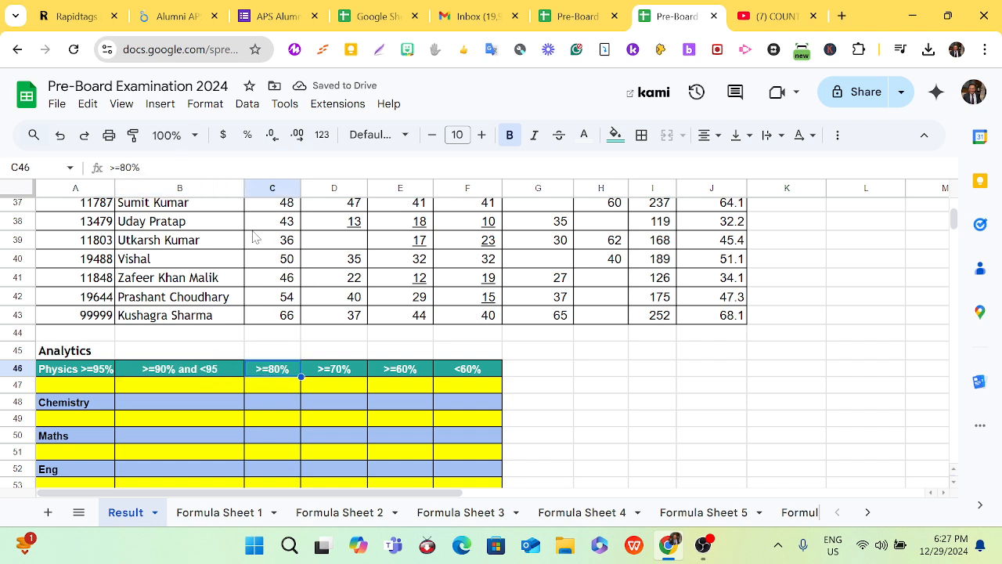
left_click(163, 167)
type("and ")
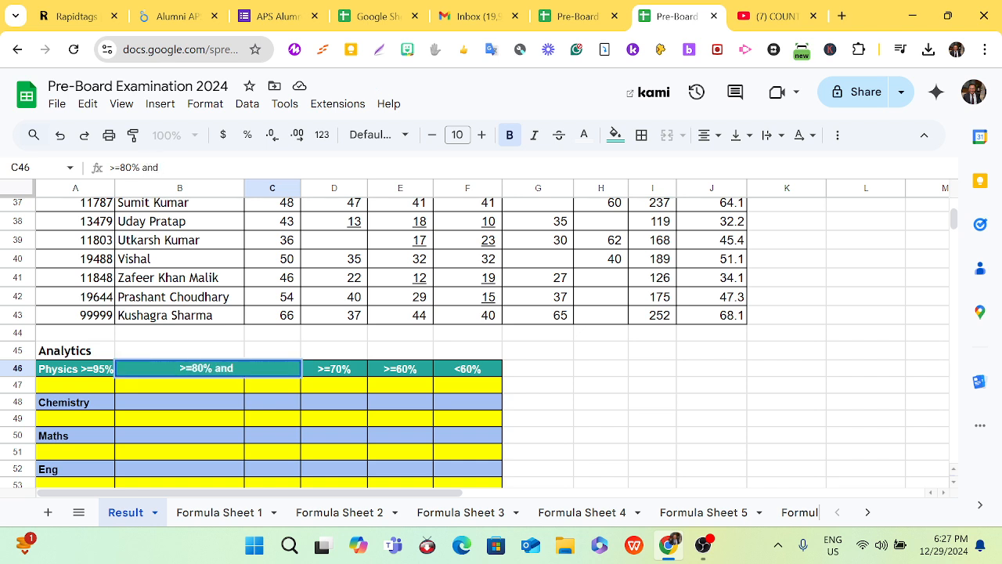
type("<90")
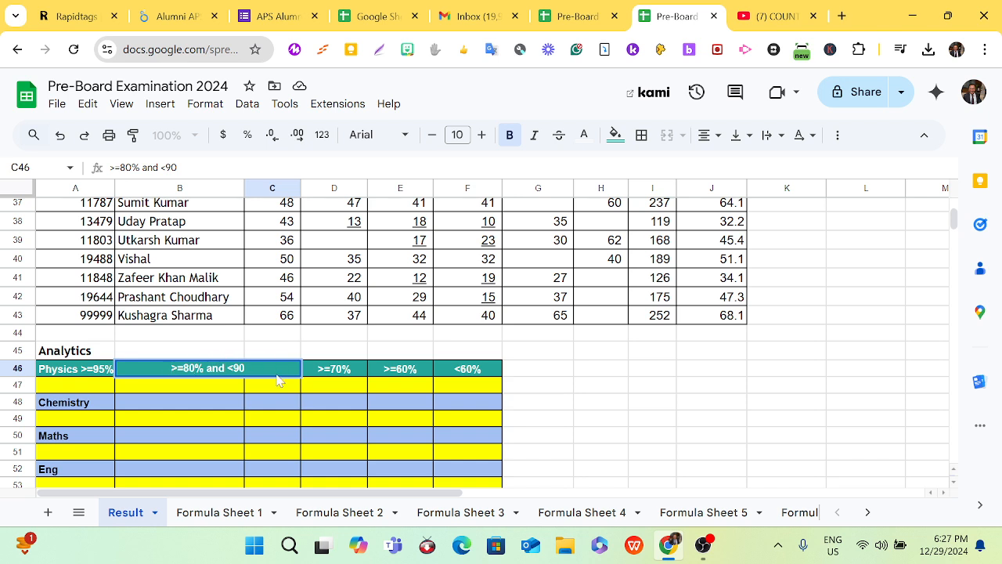
left_click(315, 371)
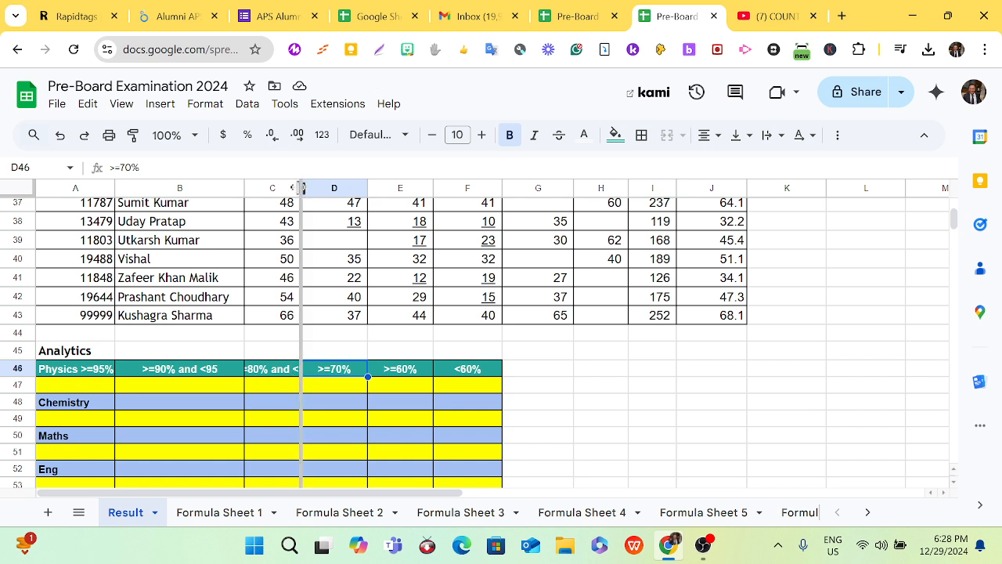
left_click_drag(301, 187, 323, 188)
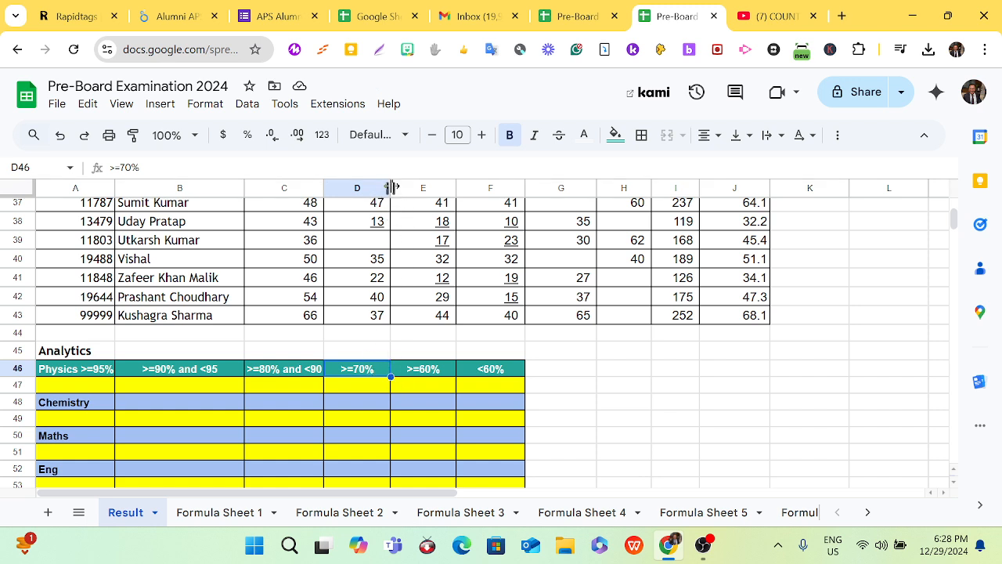
- Widen column D and extend the Analytics header in D46 to ">=70% and <80"
left_click_drag(390, 189, 413, 189)
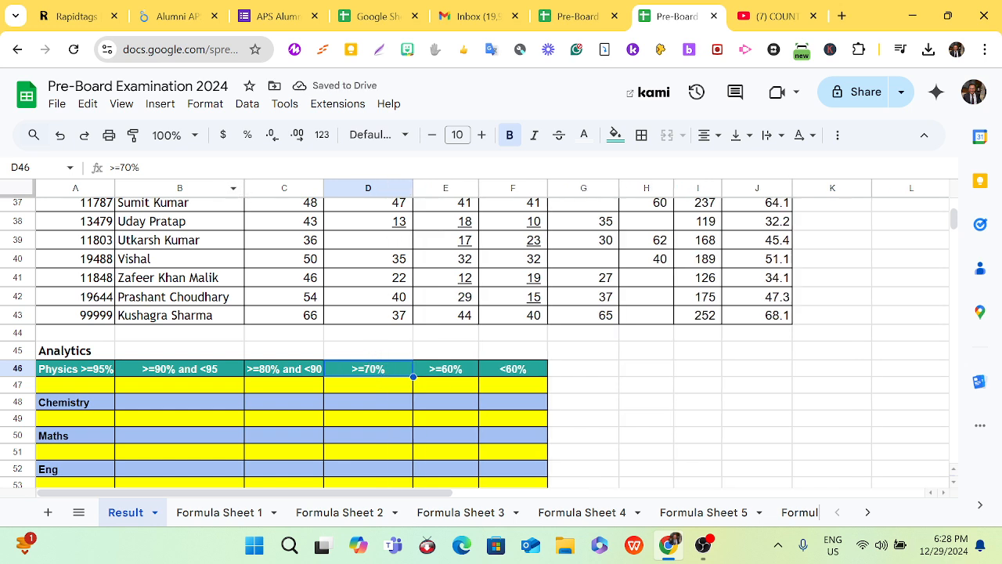
key("Return")
type("and ")
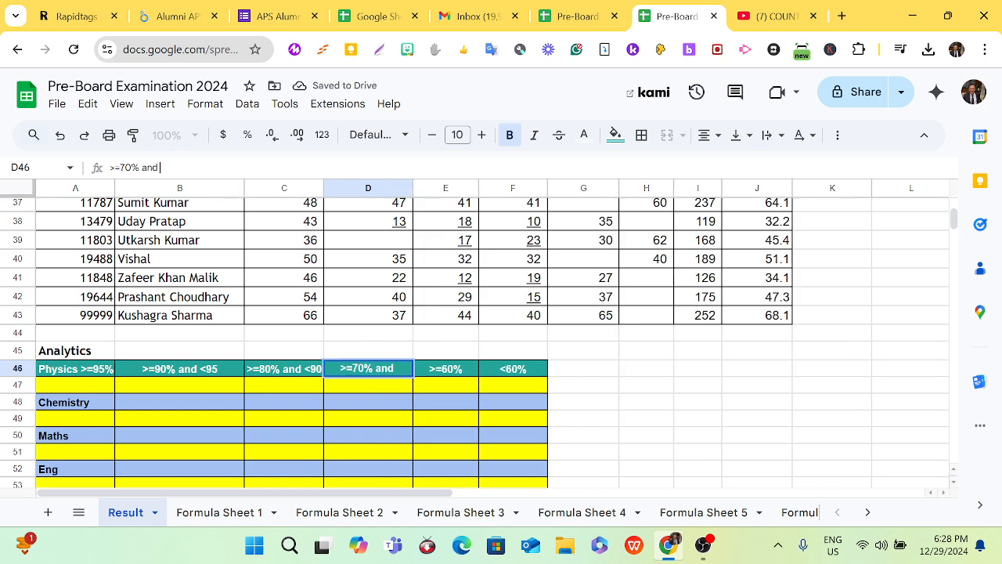
type("<80")
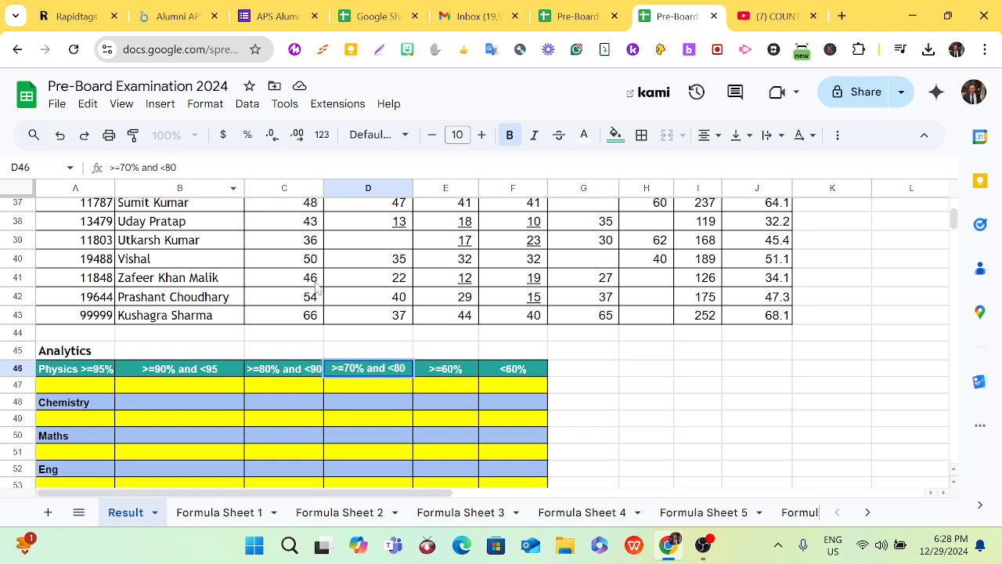
- Extend the >=60% header in E46 of the Analytics table to ">=60% and <70"
left_click(437, 373)
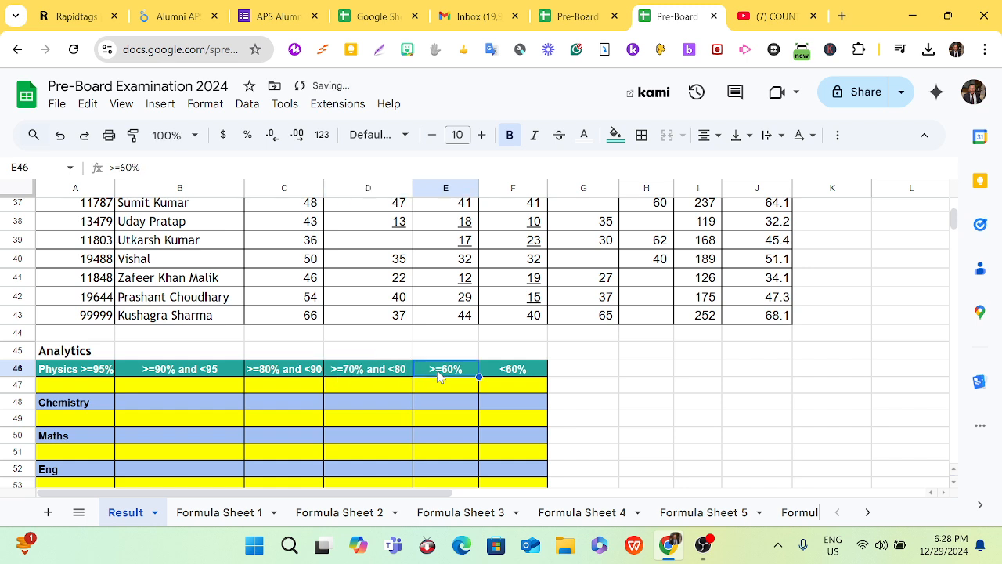
key("Return")
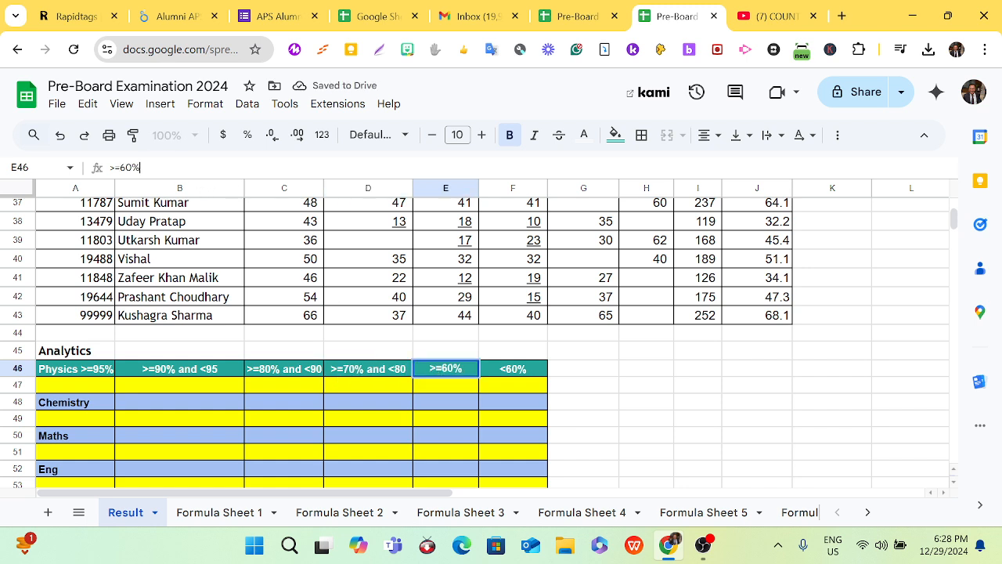
type("and")
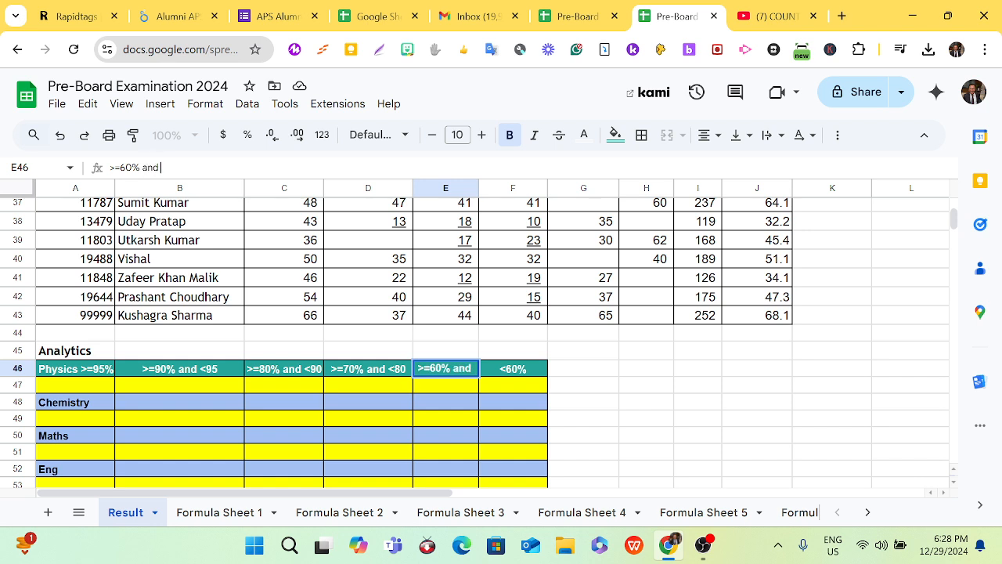
type(" <70")
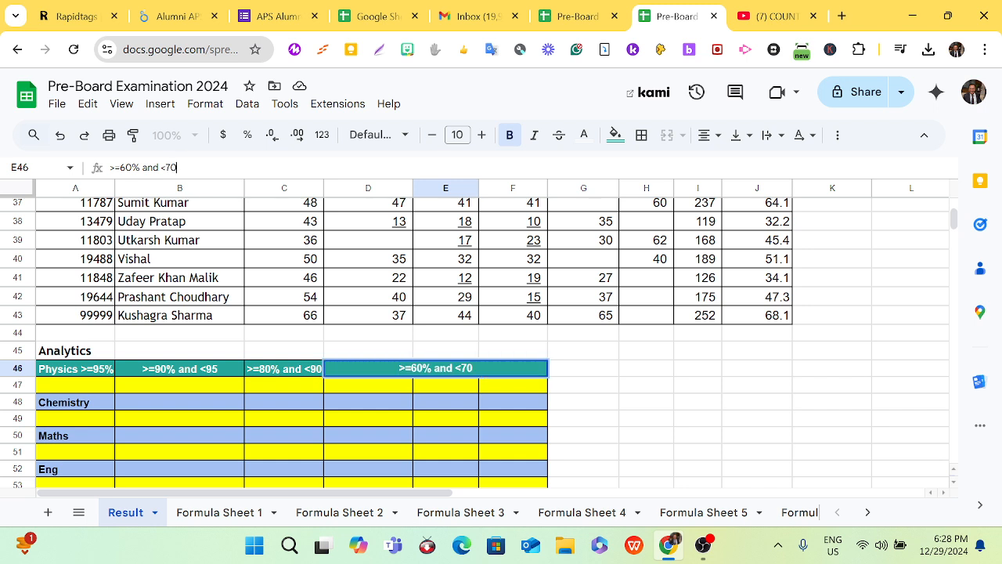
- Count the percentages of at least 95 in A47 of the Analytics table with =countif($J$4:$J$43,">=95")
key("Return")
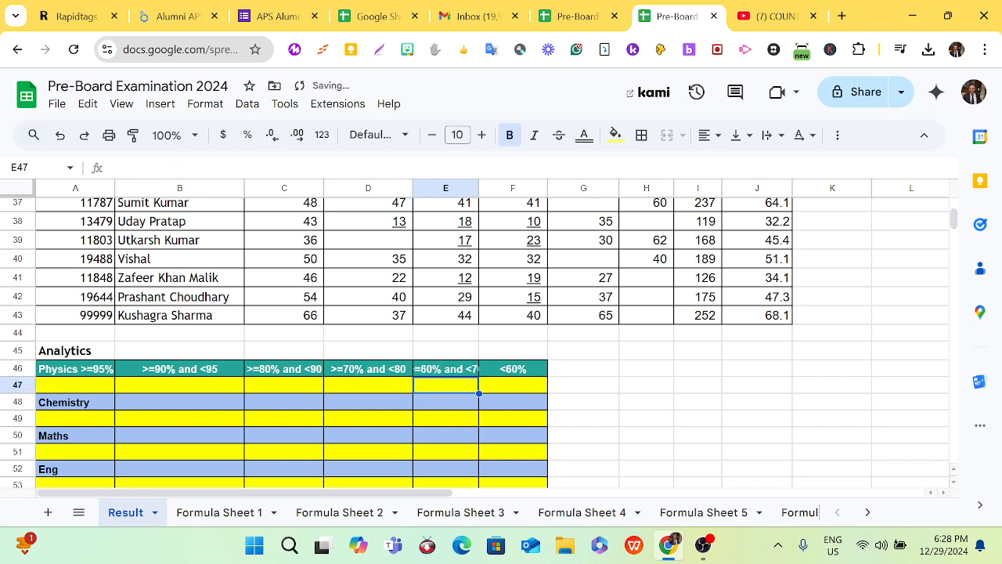
left_click(498, 374)
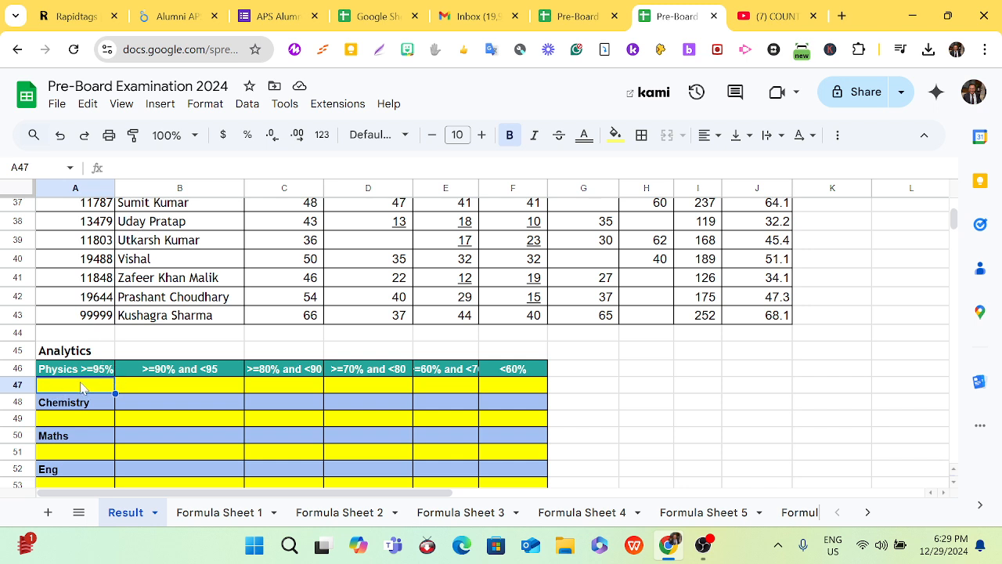
key("Return")
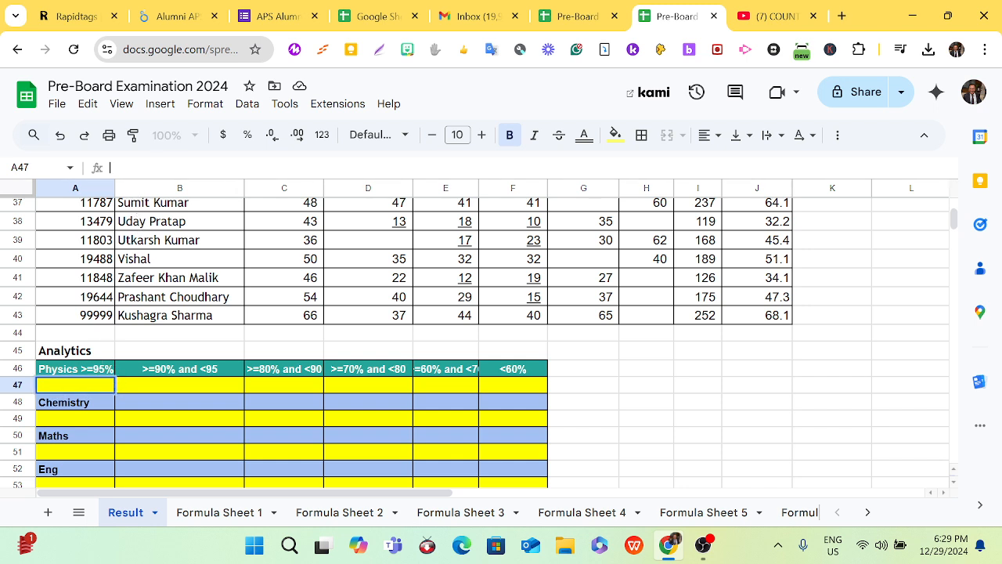
type("=")
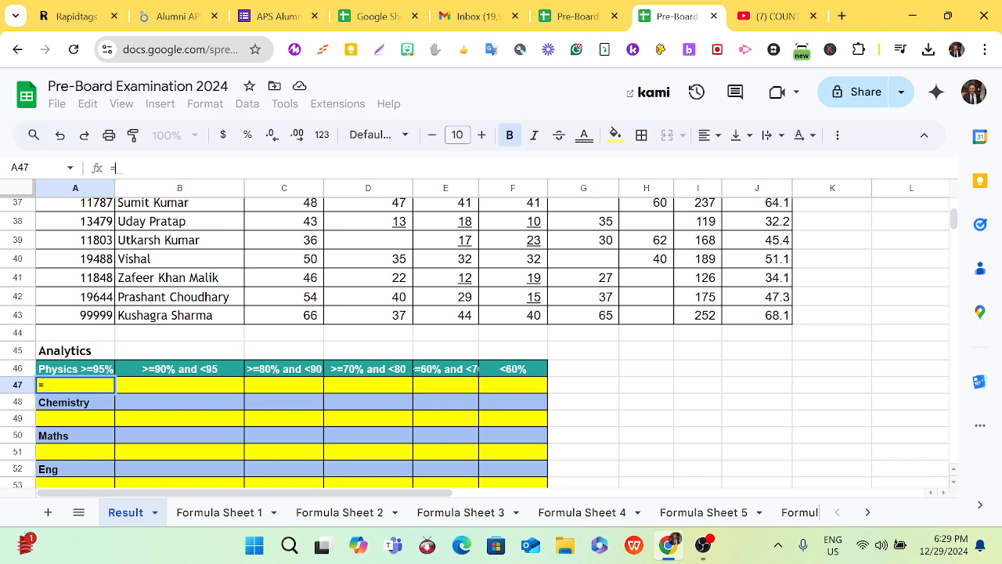
type("cou")
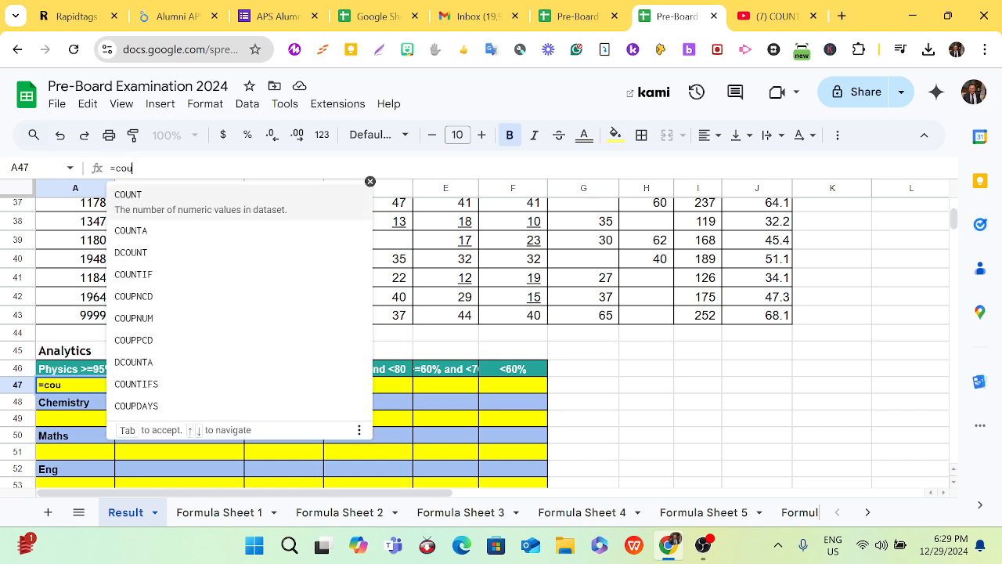
type("ntif(")
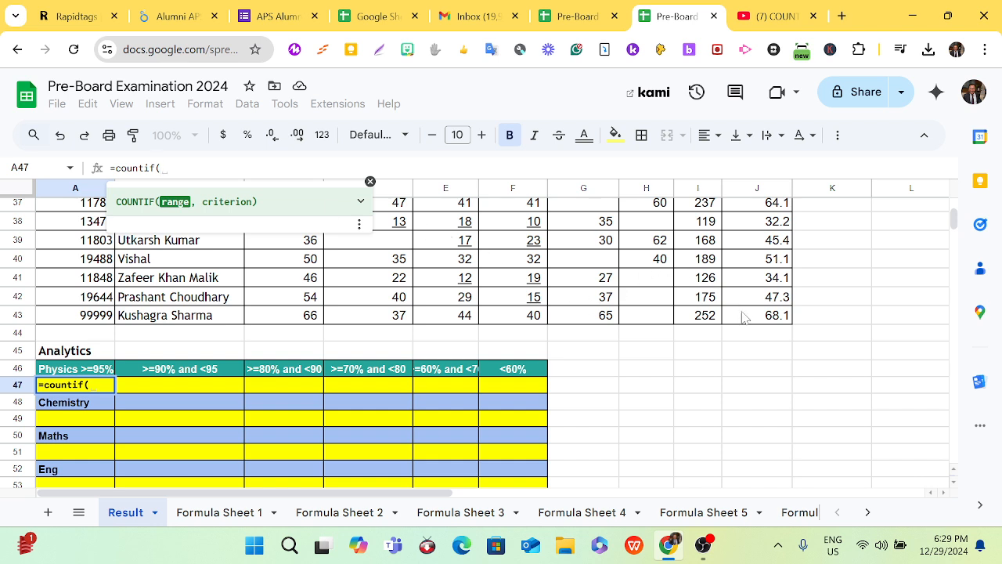
left_click_drag(746, 319, 758, 287)
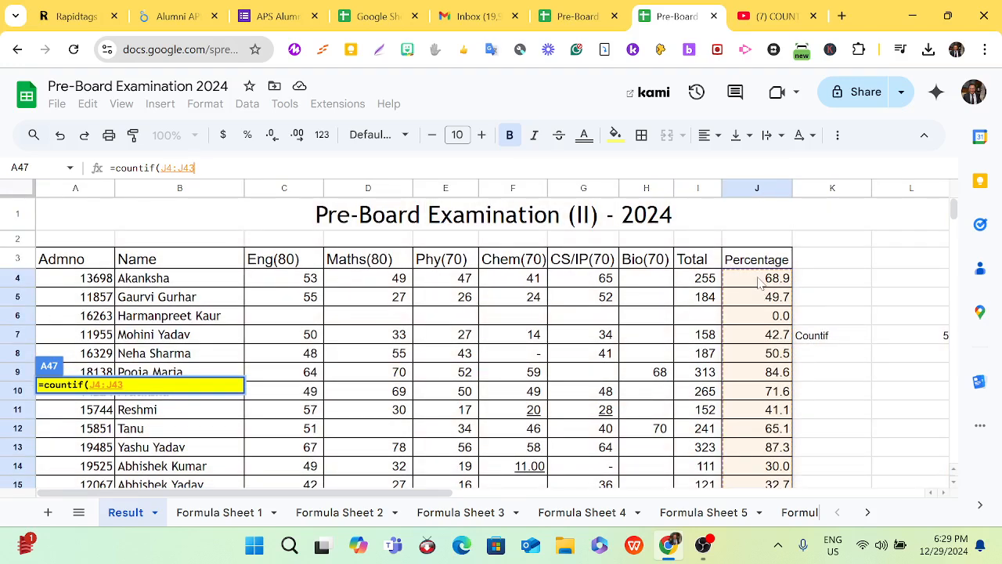
key("F4")
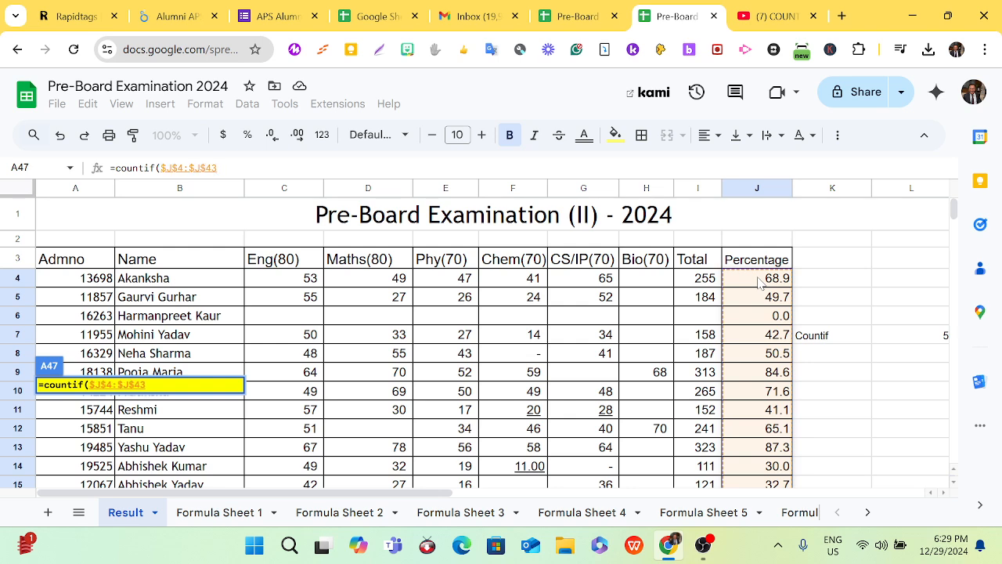
type(",")
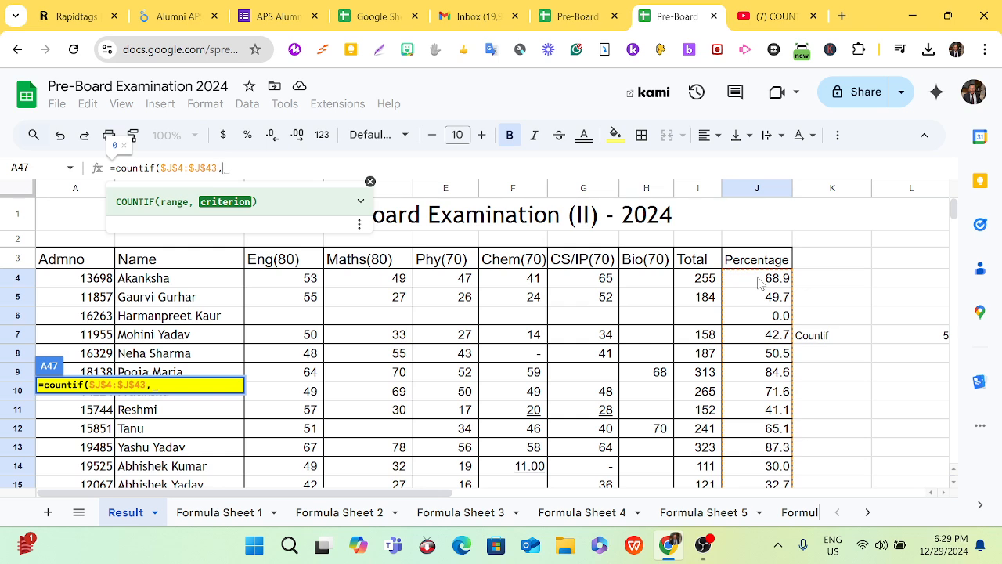
type("\"")
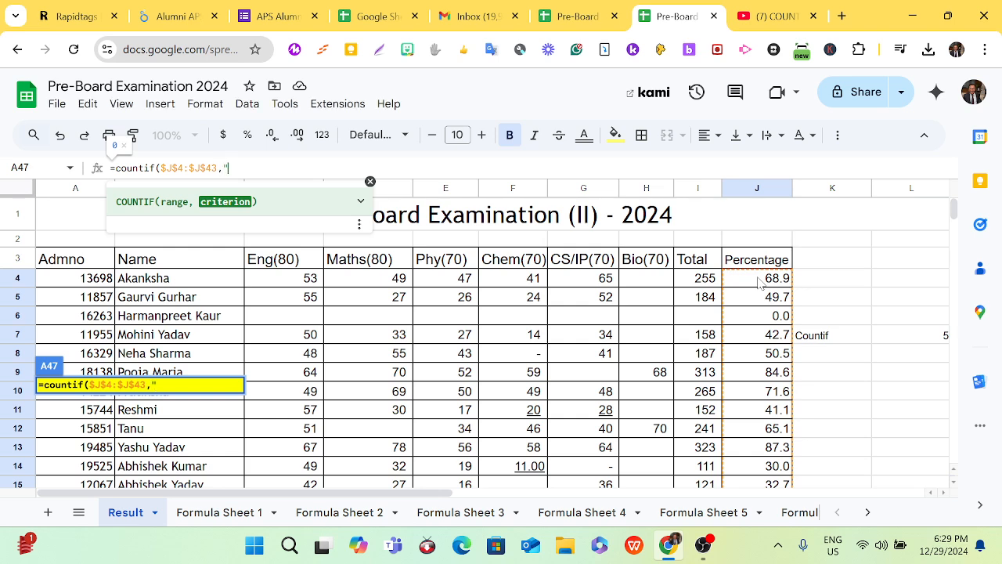
type(">=95\")")
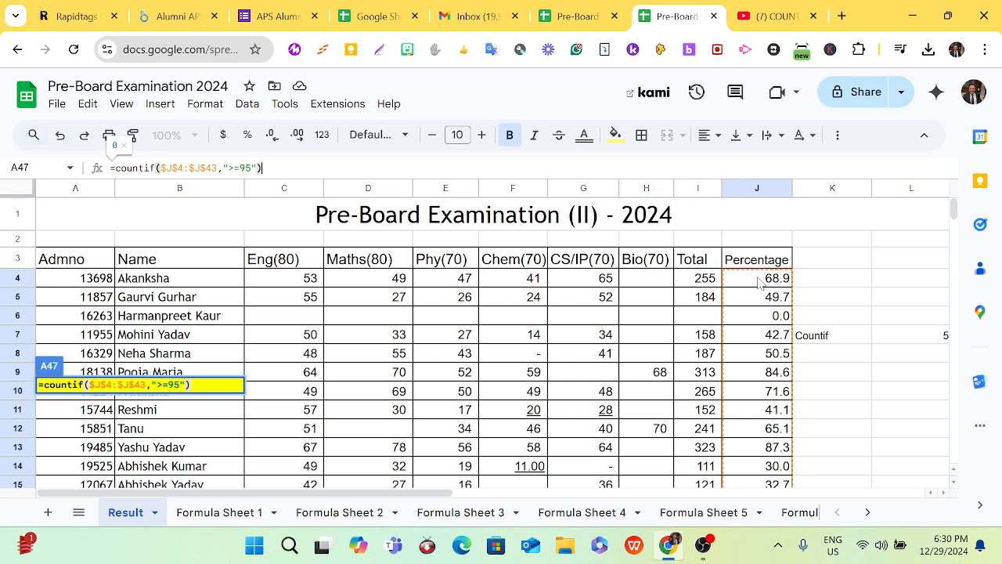
key("Return")
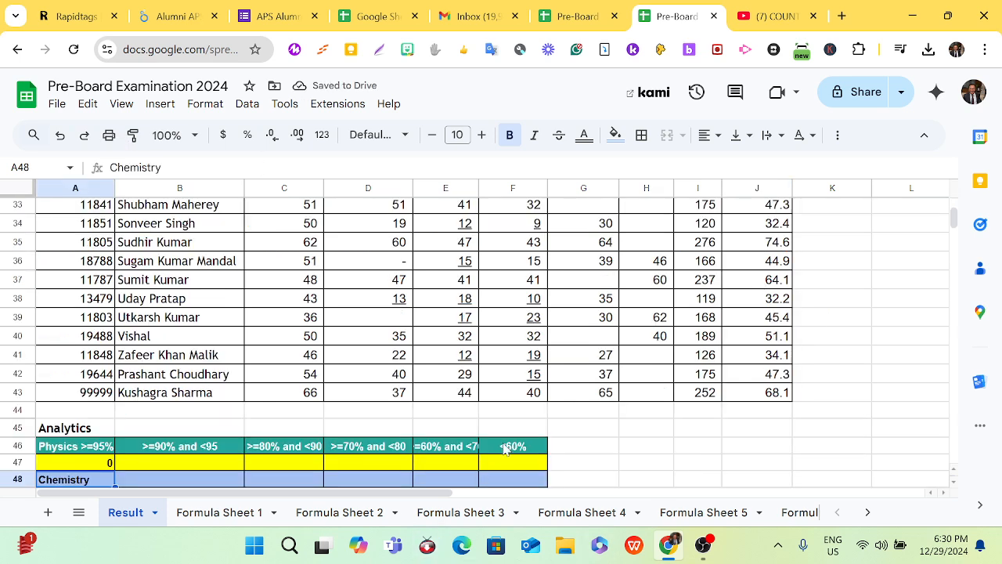
- Start a COUNTIFS formula in B47 with the percentage range J4:J43 and ">=90" as the first condition
left_click(129, 468)
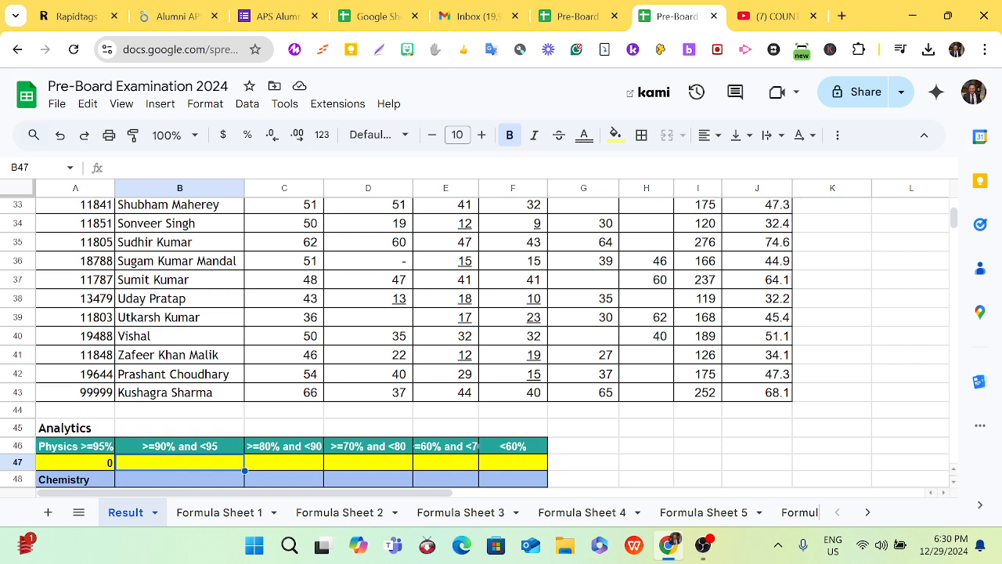
left_click(117, 168)
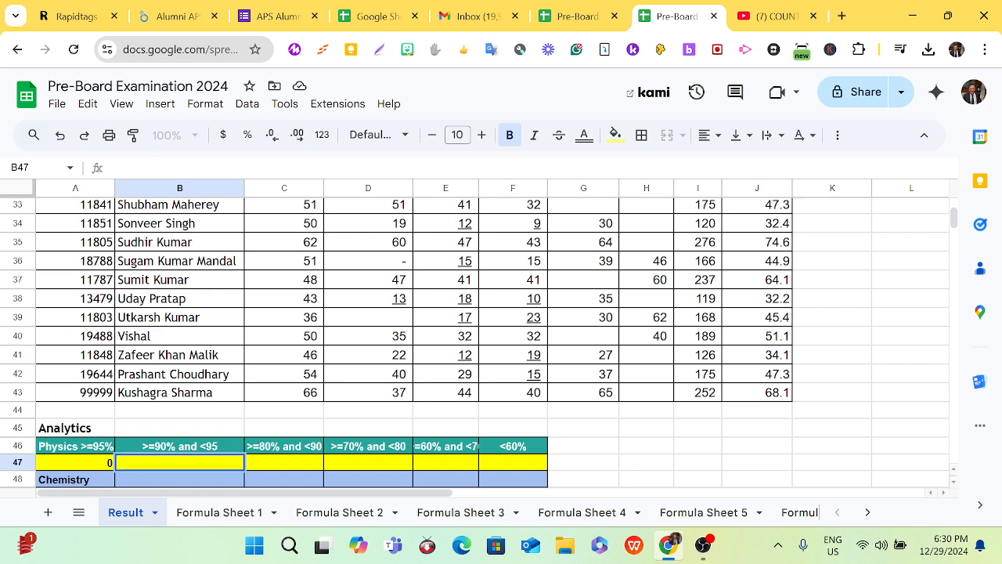
type("=countif($J$4:$J$43,\">=95\")")
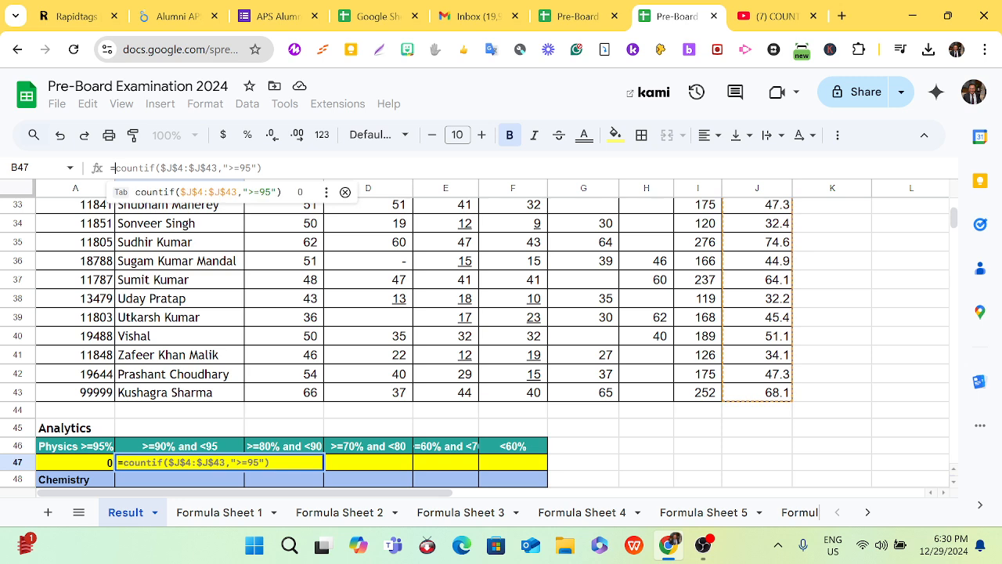
type("count")
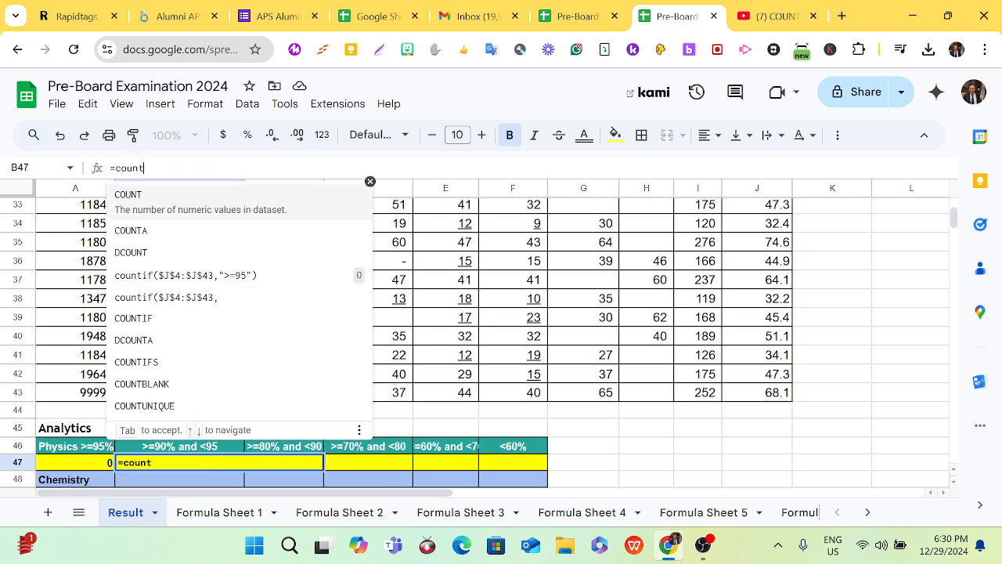
type("ifs")
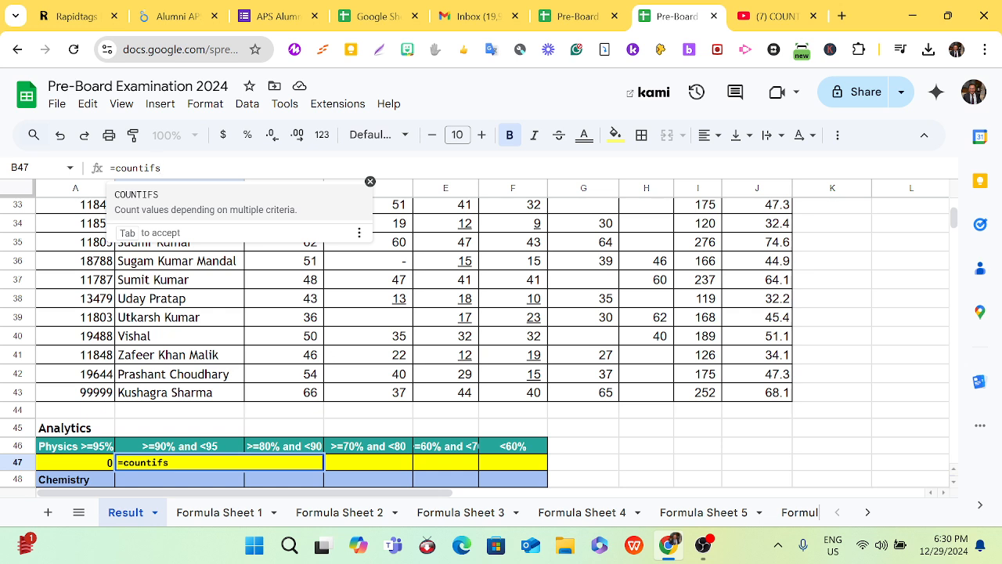
type("(")
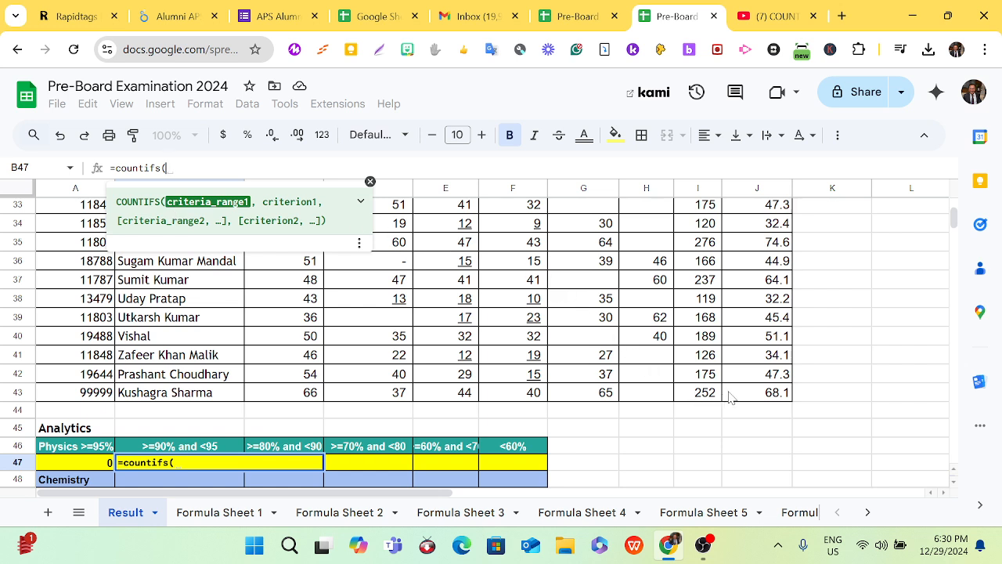
left_click_drag(729, 397, 756, 255)
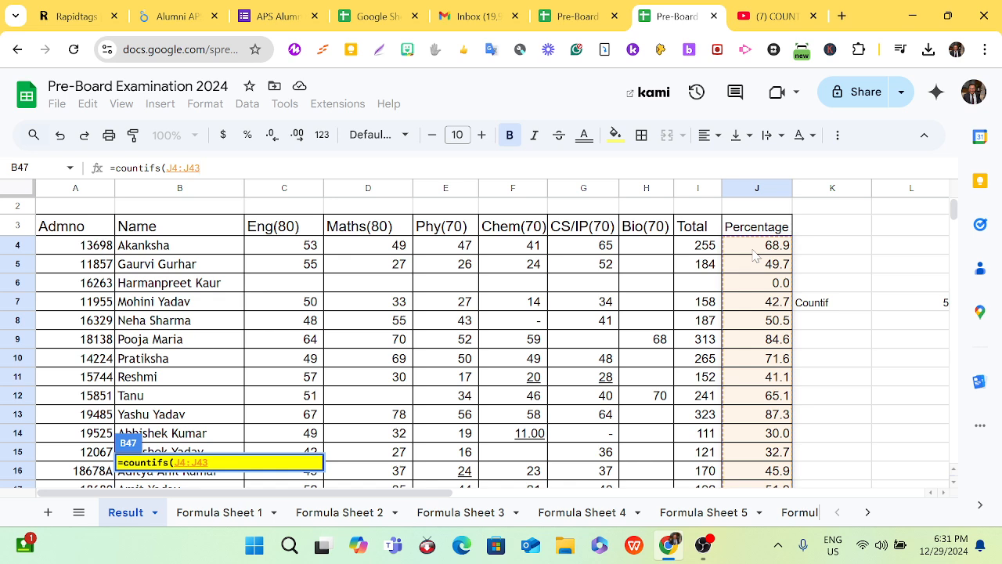
type(",")
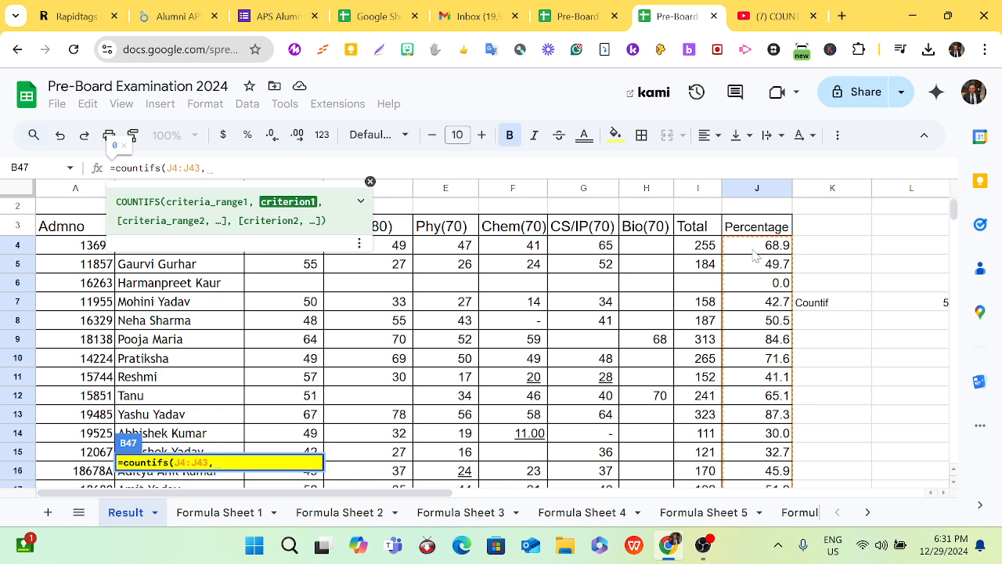
type("\"")
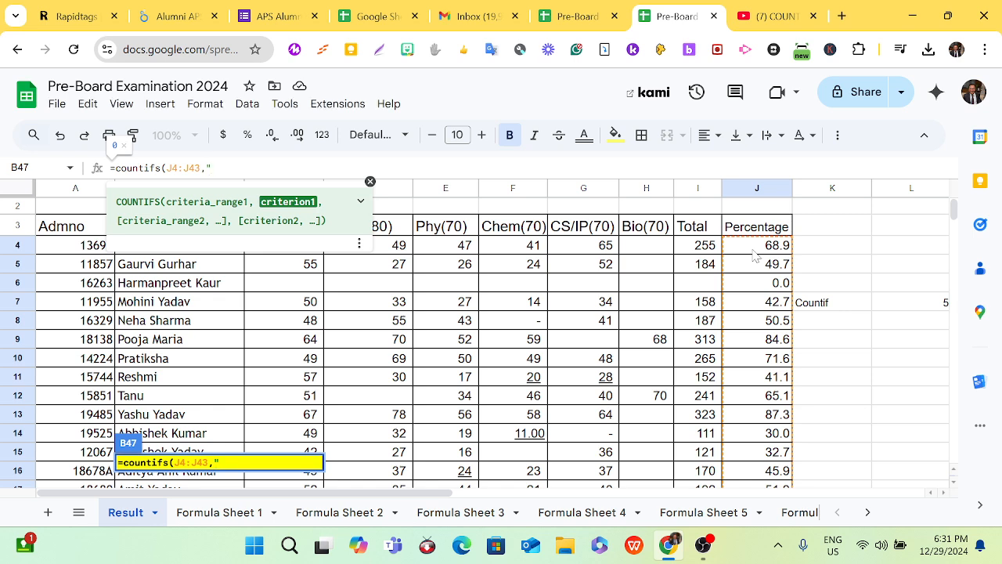
type(">=90\",")
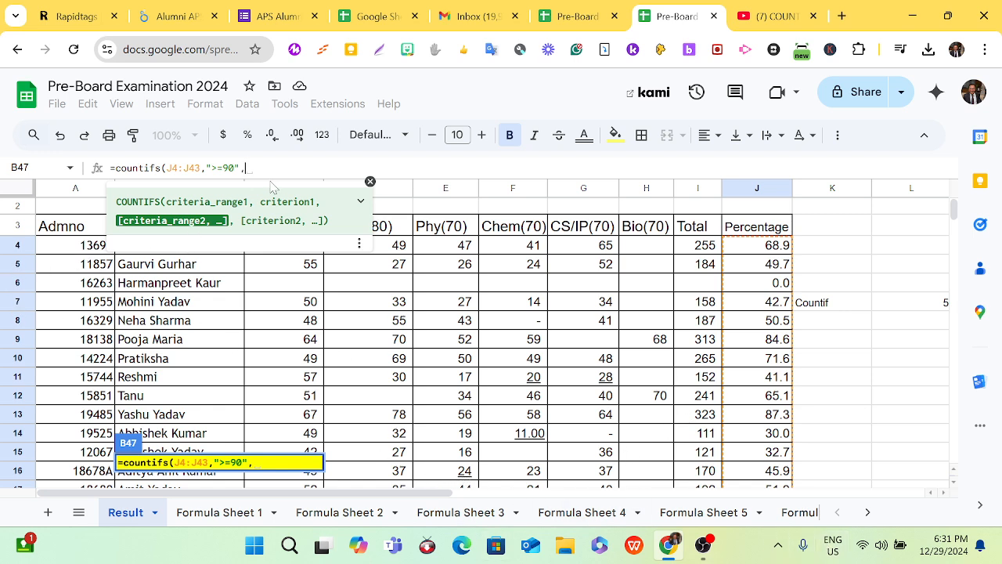
- Complete the B47 COUNTIFS formula with the absolute range $j$4:$j$43 and "<95" as the second condition
type("j4")
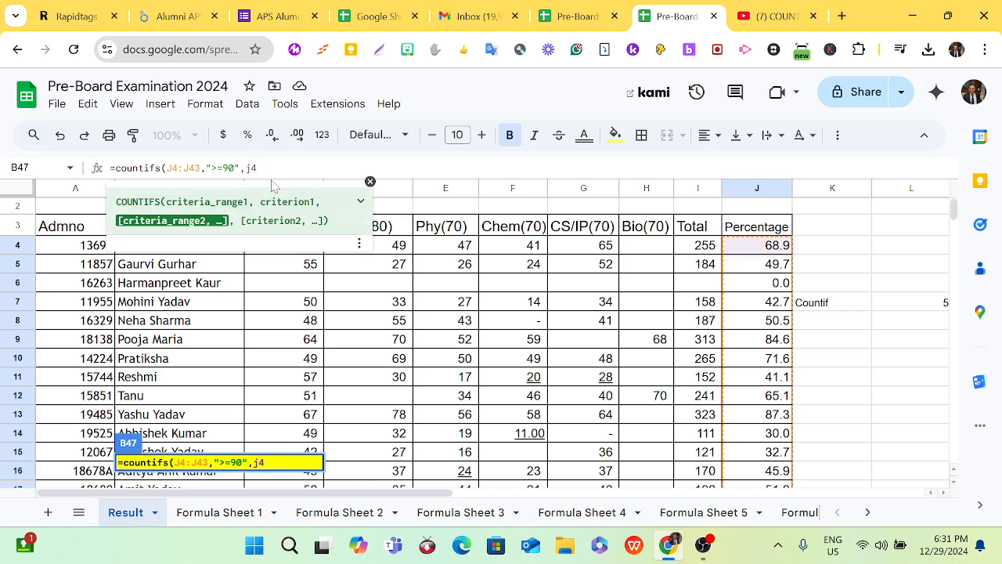
type(":")
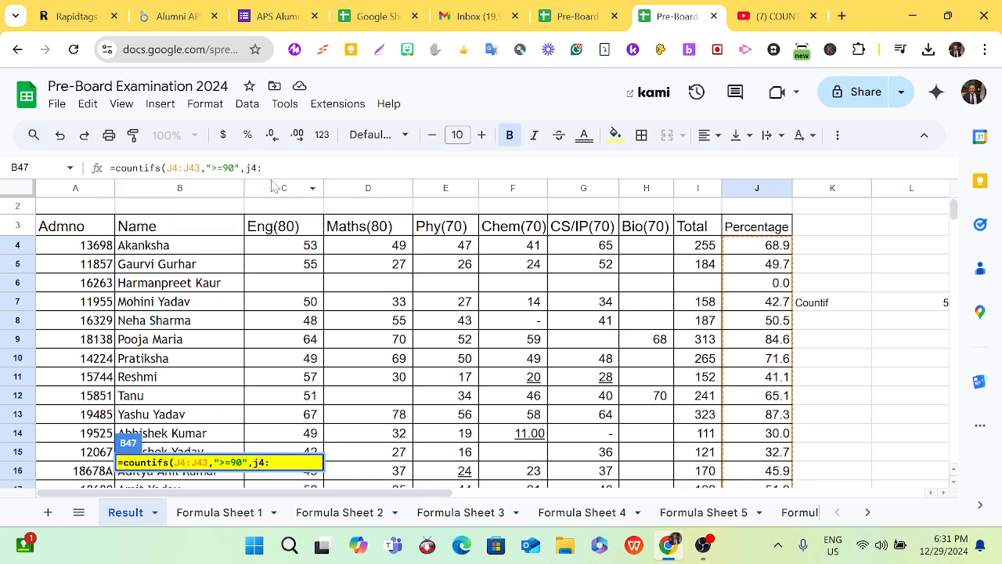
type("j43")
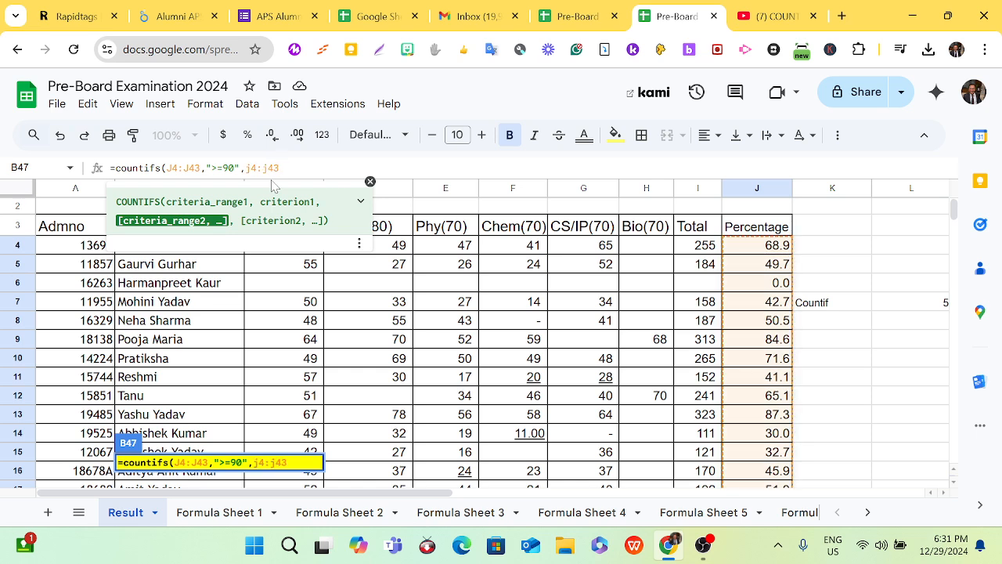
key("F4")
type(",")
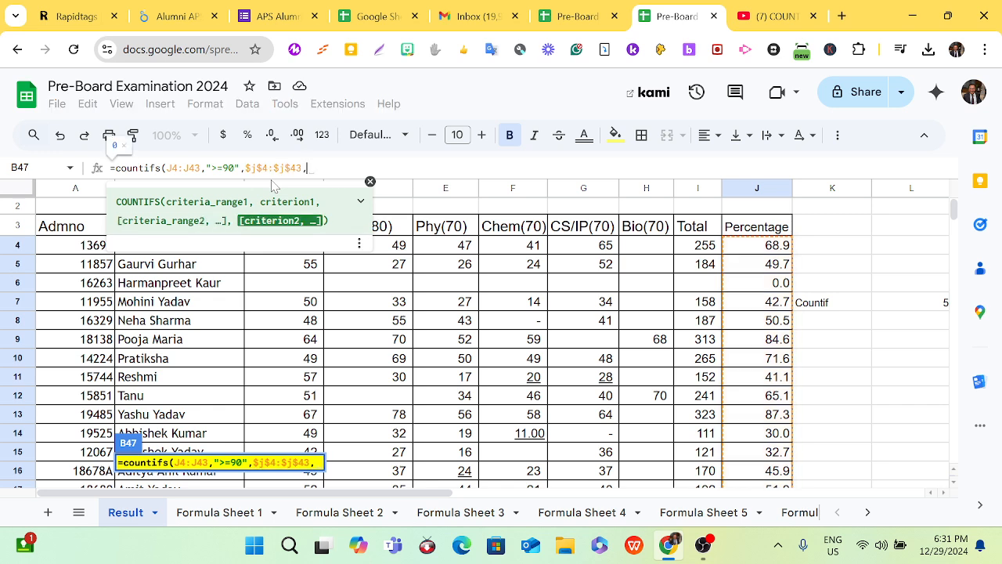
type("\"")
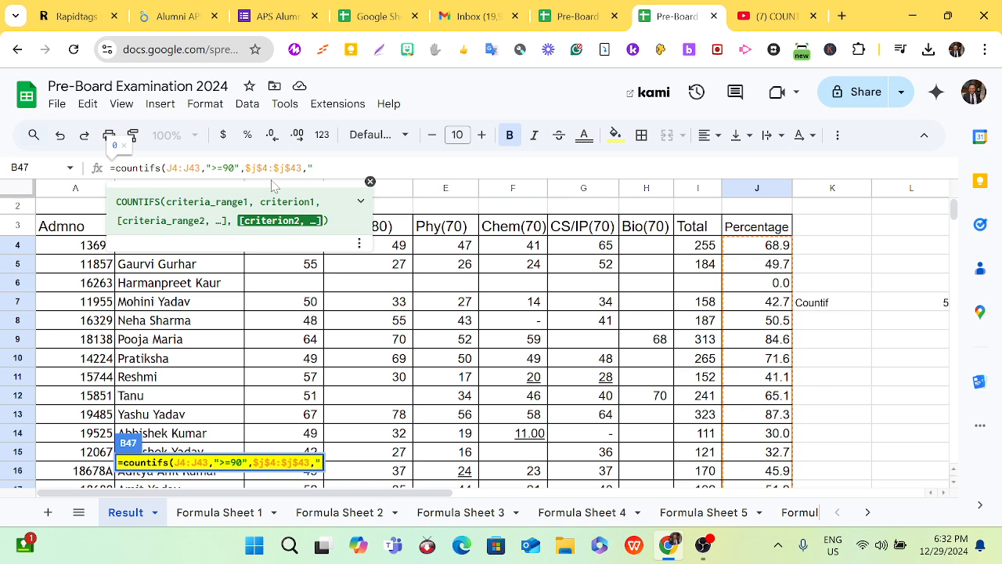
type("<")
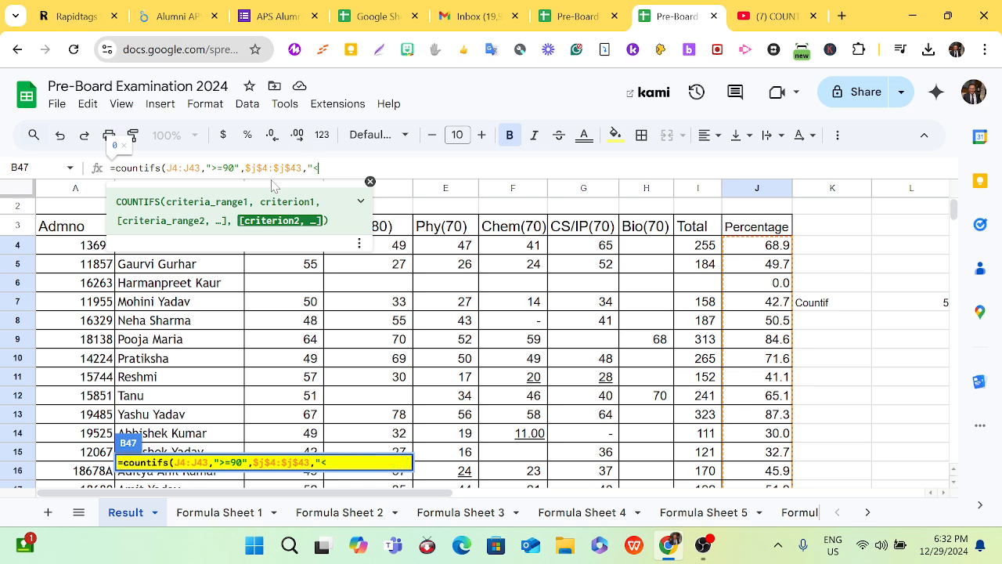
type("95\")")
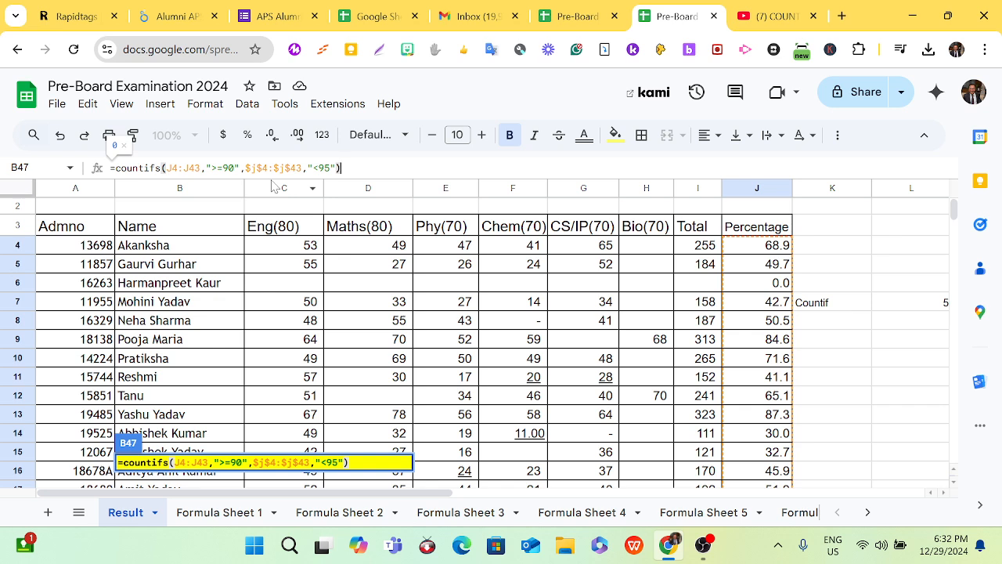
key("Return")
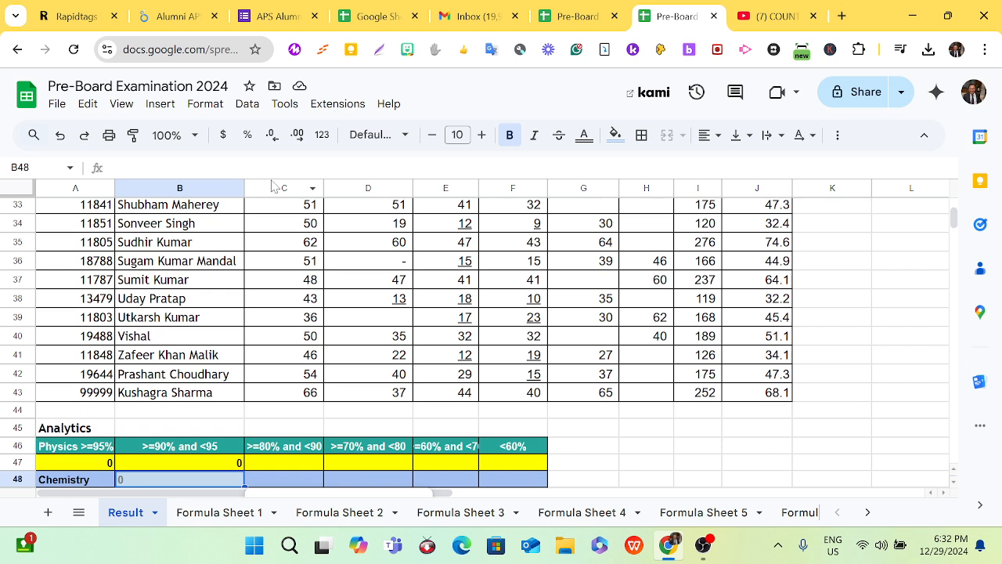
- Start a COUNTIFS formula in C47 of the Analytics table with the percentage range J4:J43 and ">=80" as the first condition
left_click(258, 469)
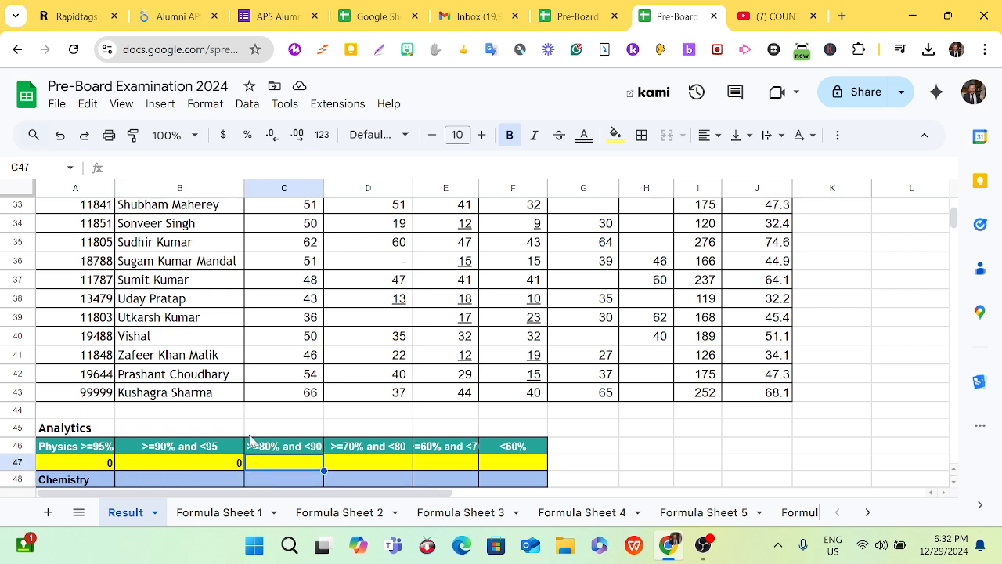
key("Return")
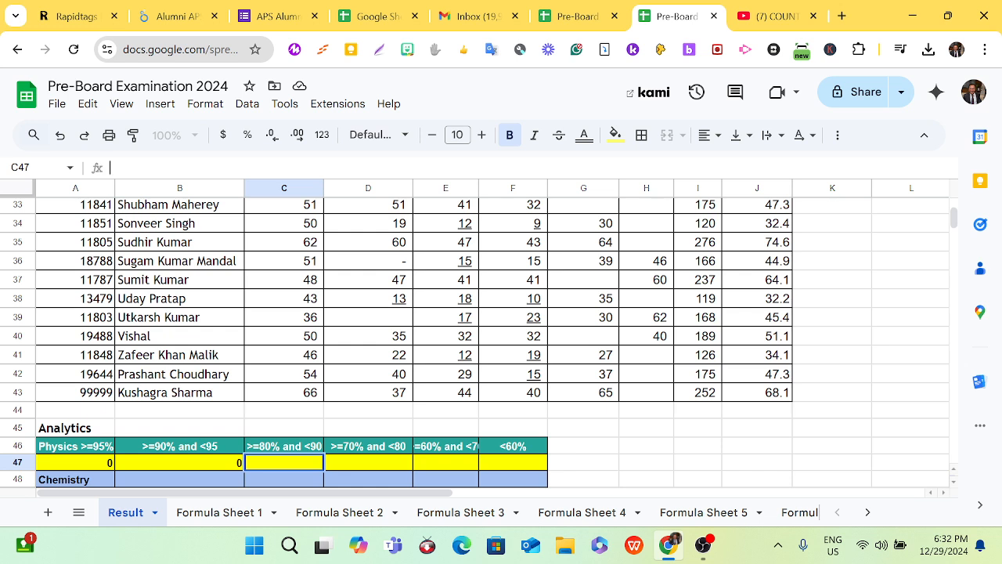
type("=cou")
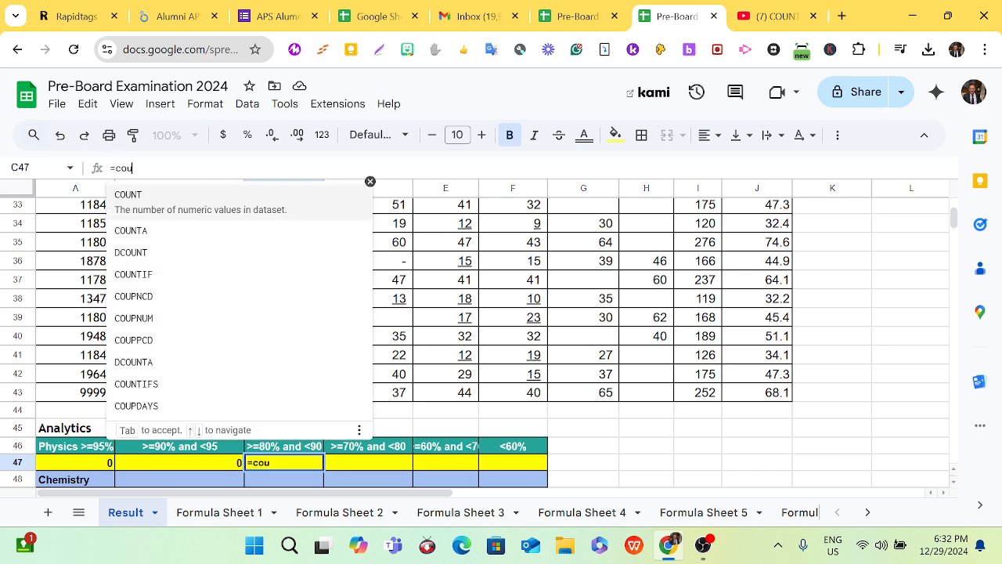
type("ntifs")
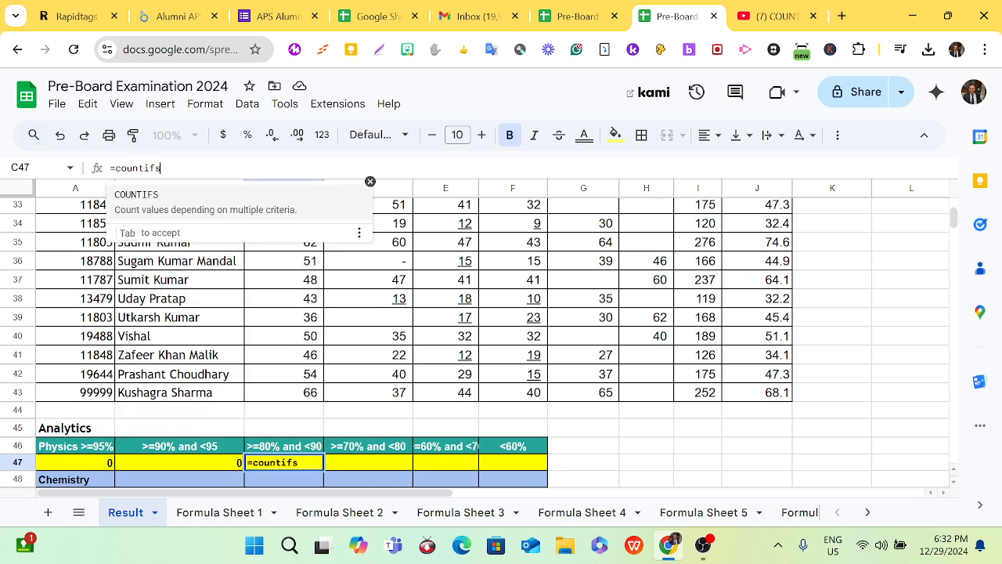
type("(")
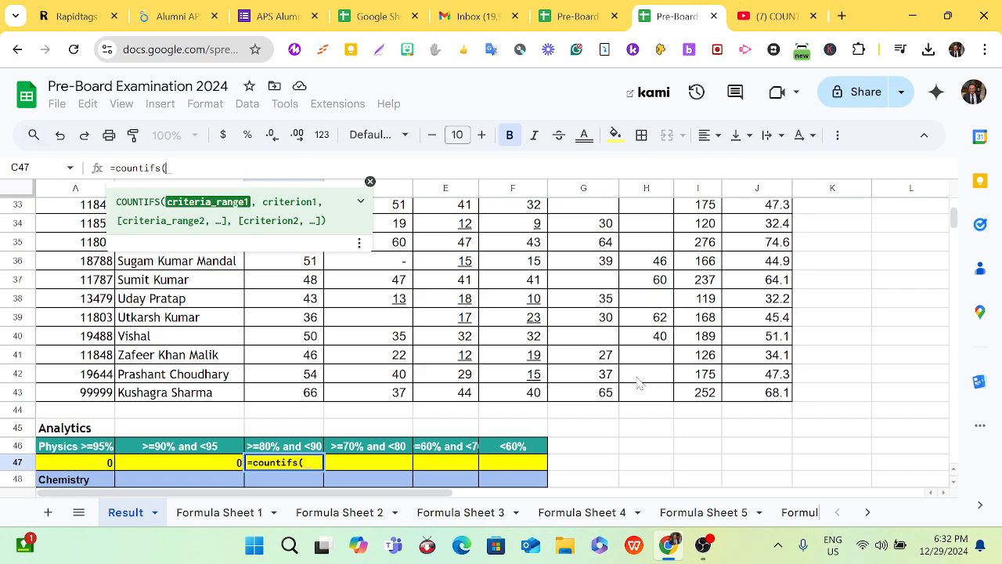
left_click_drag(756, 396, 766, 283)
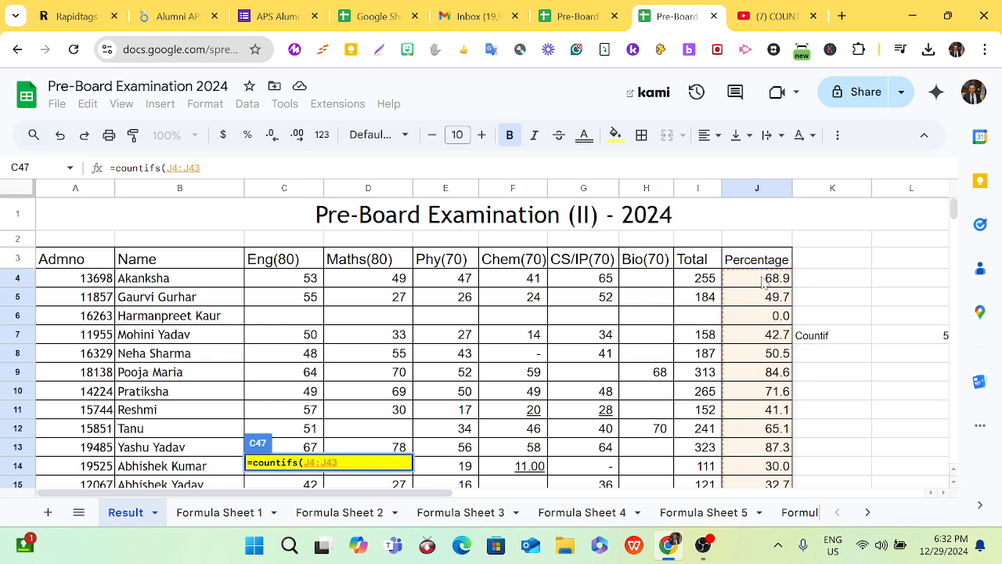
type(",")
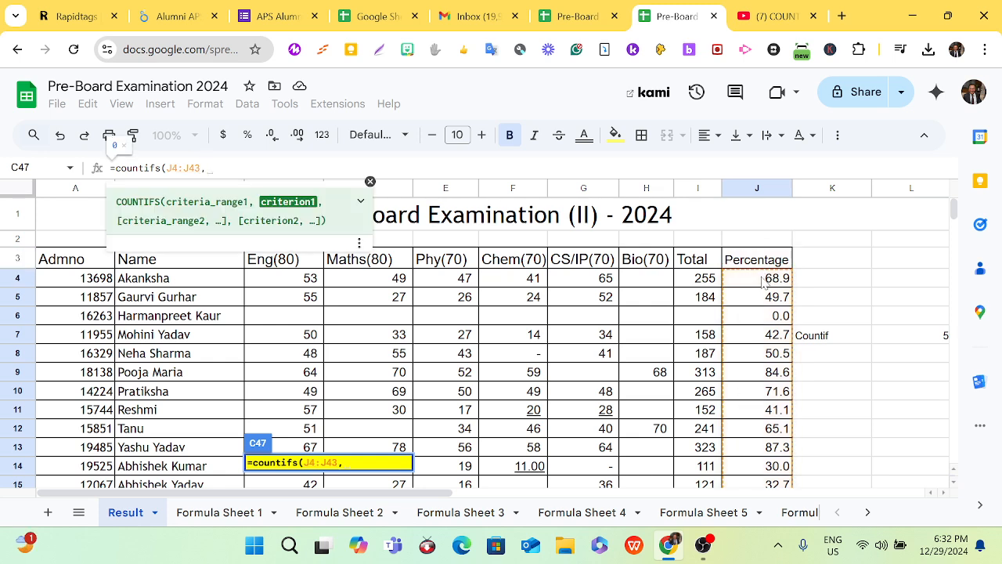
type("\"")
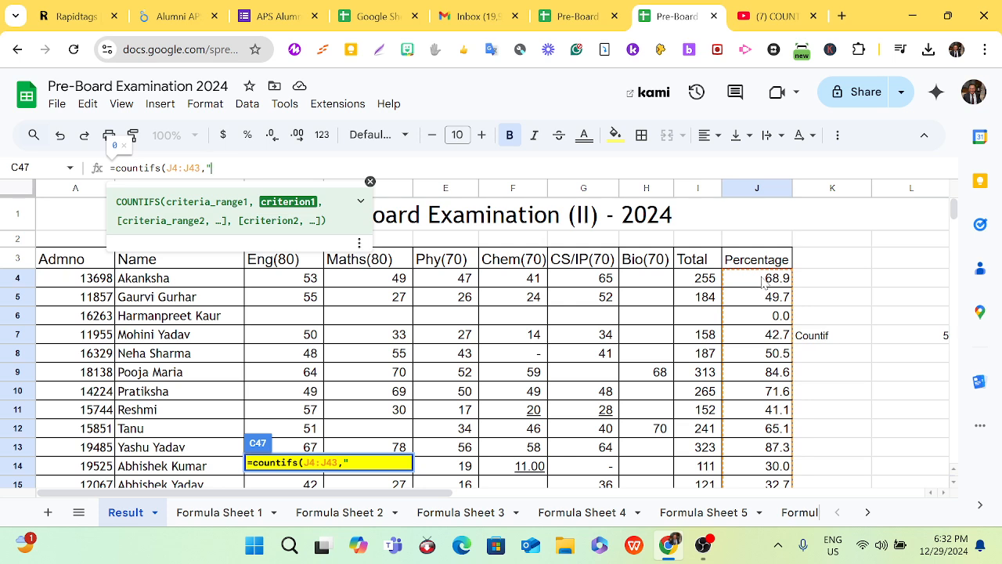
type(">=80\",")
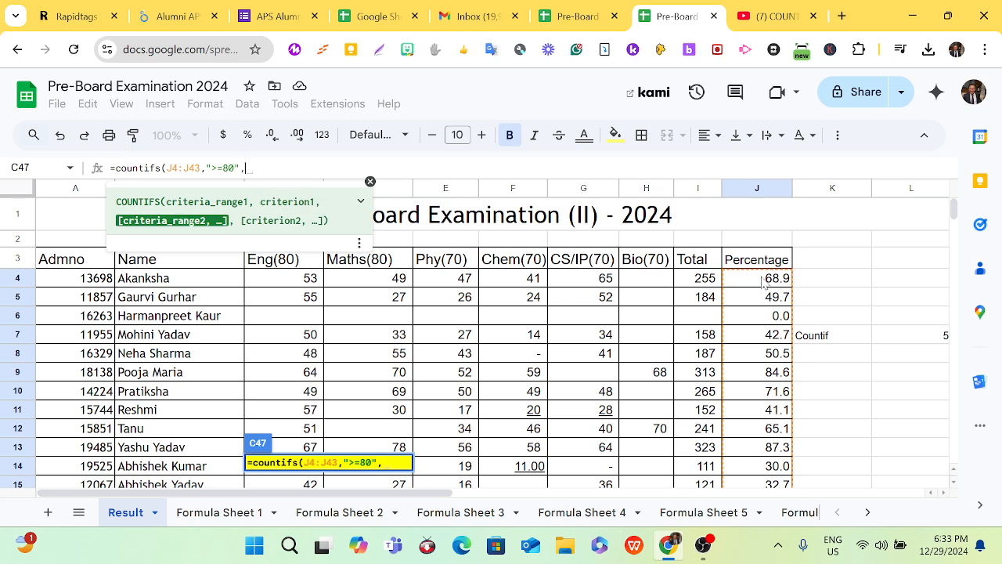
- Complete the C47 COUNTIFS formula with the percentage range J4:J43 and "<90" as the second condition
left_click(762, 282)
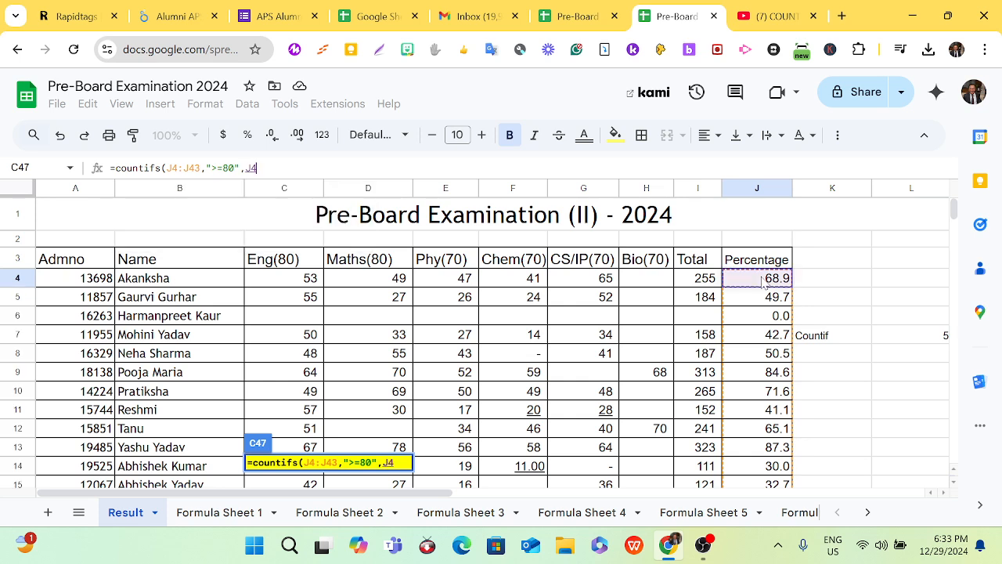
left_click_drag(762, 281, 775, 435)
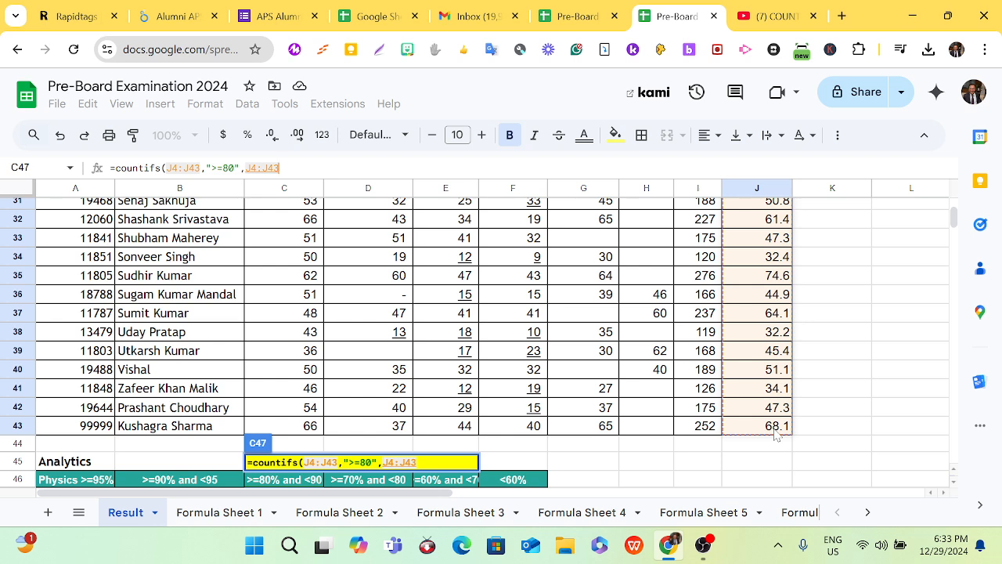
type(",")
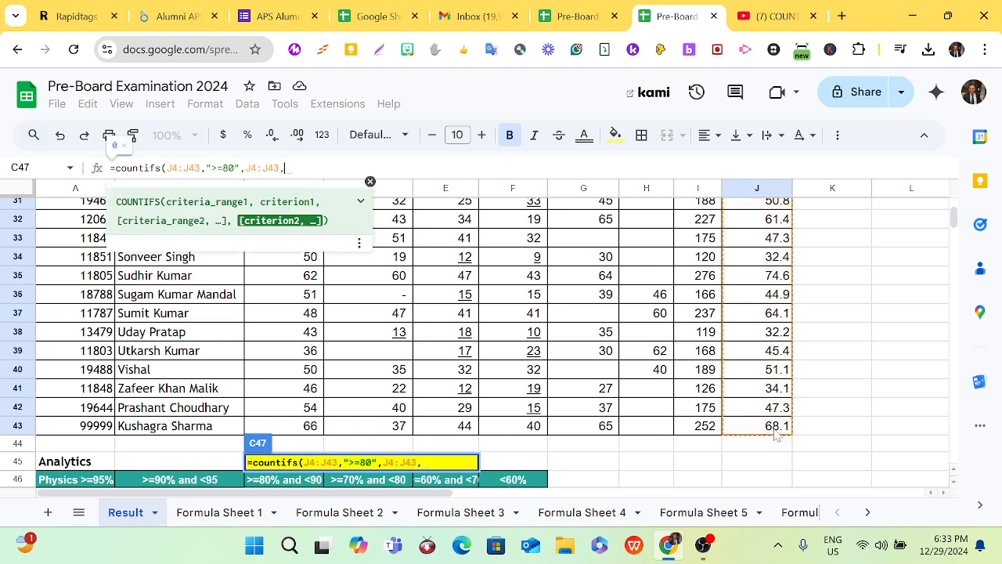
type("\"")
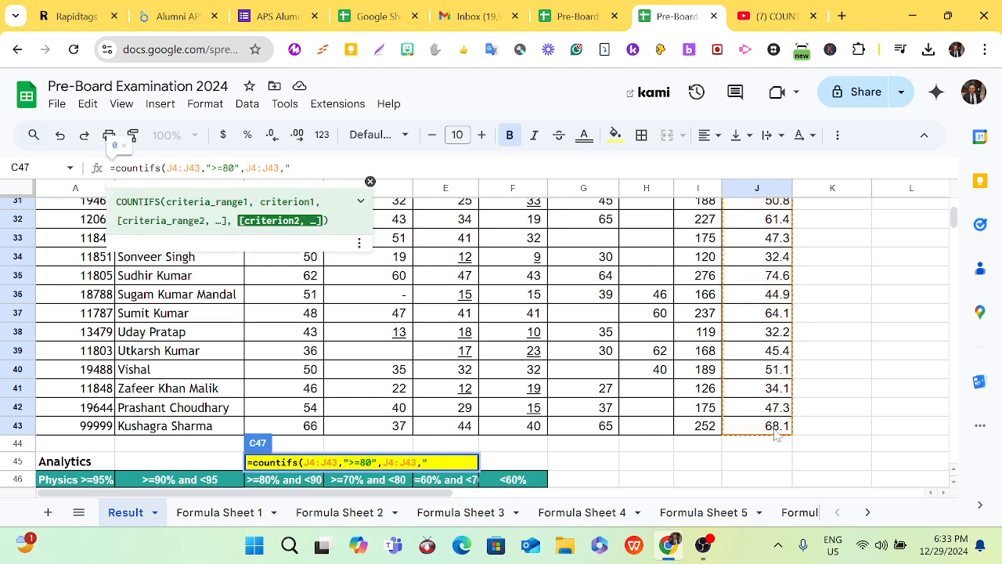
type("<90\")")
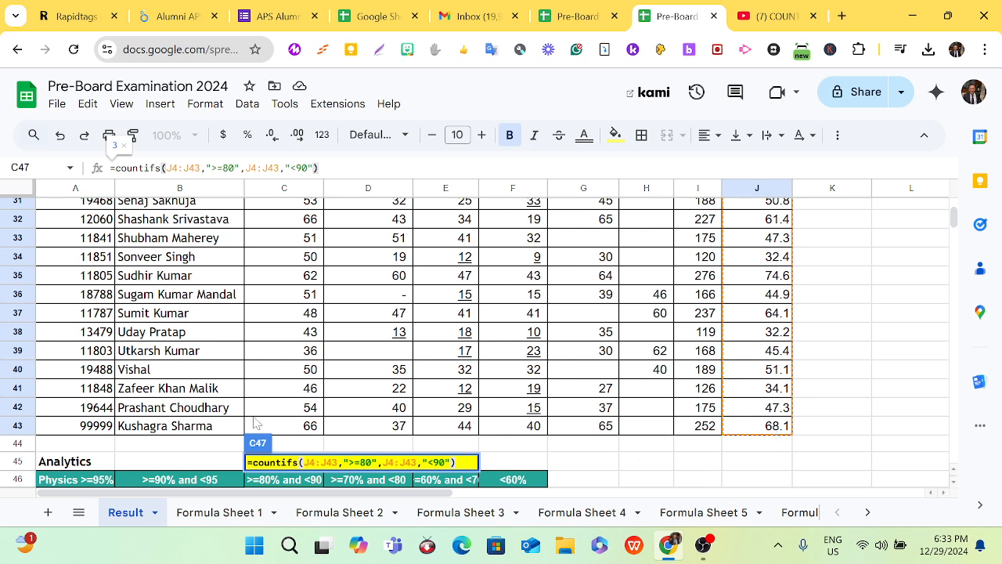
- Make both ranges in the C47 COUNTIFS formula absolute as $J$4:$J$43 and enter the formula
key("Left")
key("Left")
key("Left")
key("Left")
key("Left")
key("Left")
key("Left")
key("Left")
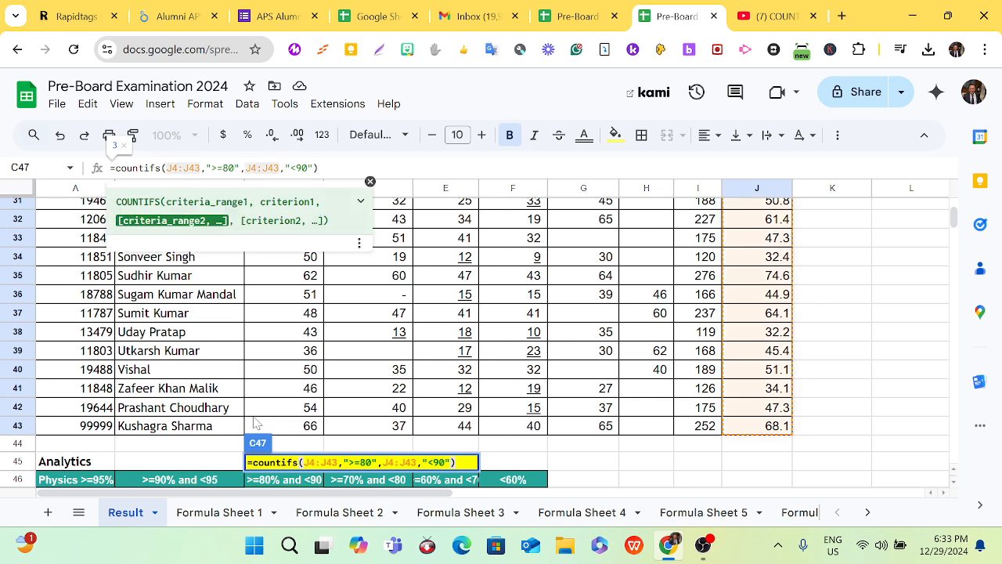
key("F4")
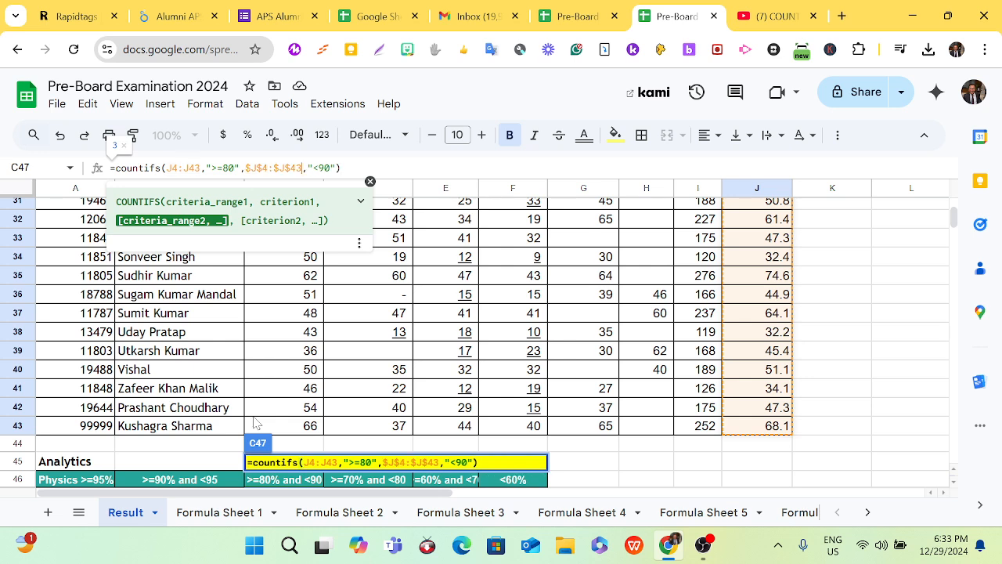
key("Left")
key("Left")
key("Left")
key("Left")
key("Left")
key("Left")
key("Left")
key("Left")
key("Left")
key("Left")
key("Left")
key("Left")
key("Left")
key("Left")
key("Left")
key("Left")
key("Left")
key("Left")
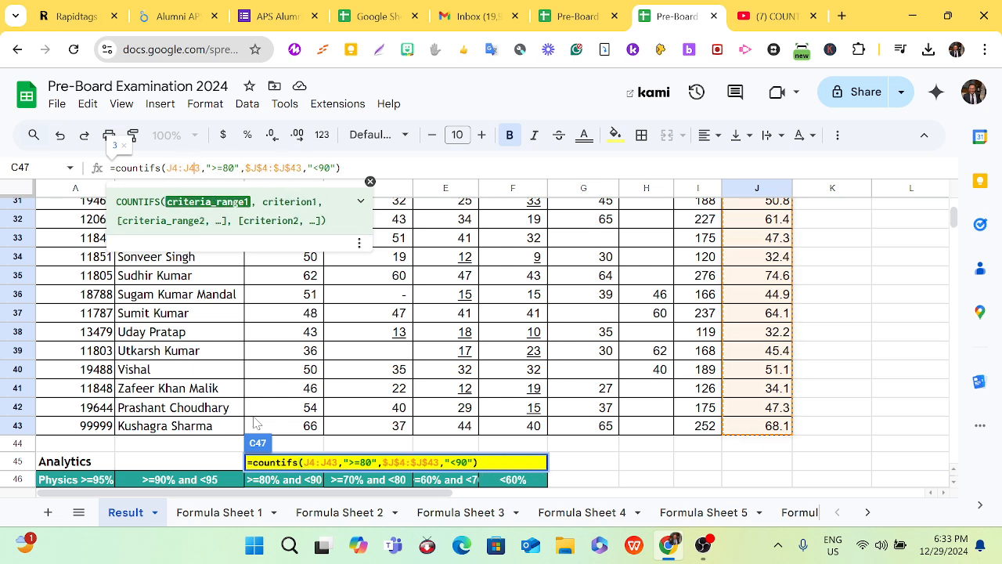
key("F4")
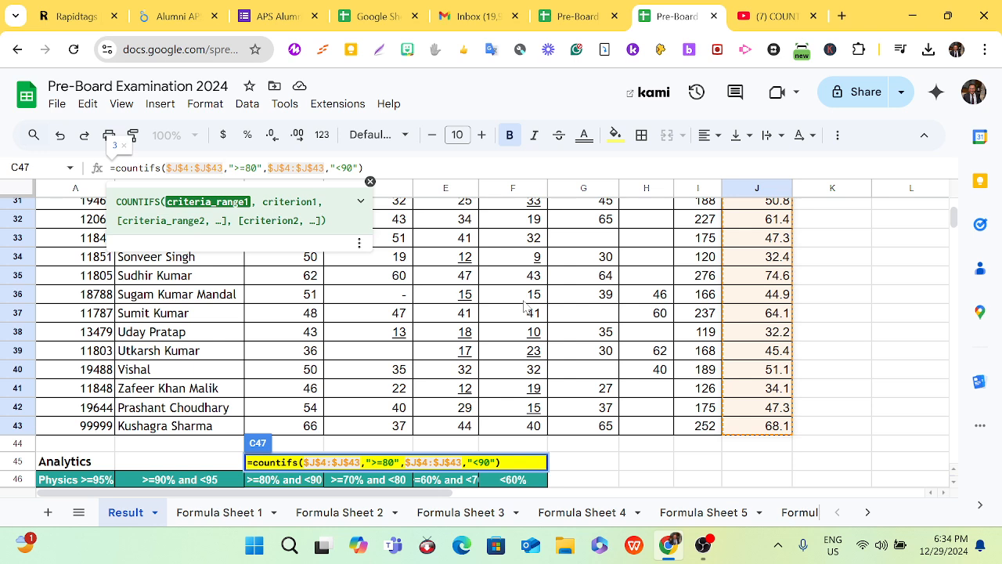
key("Return")
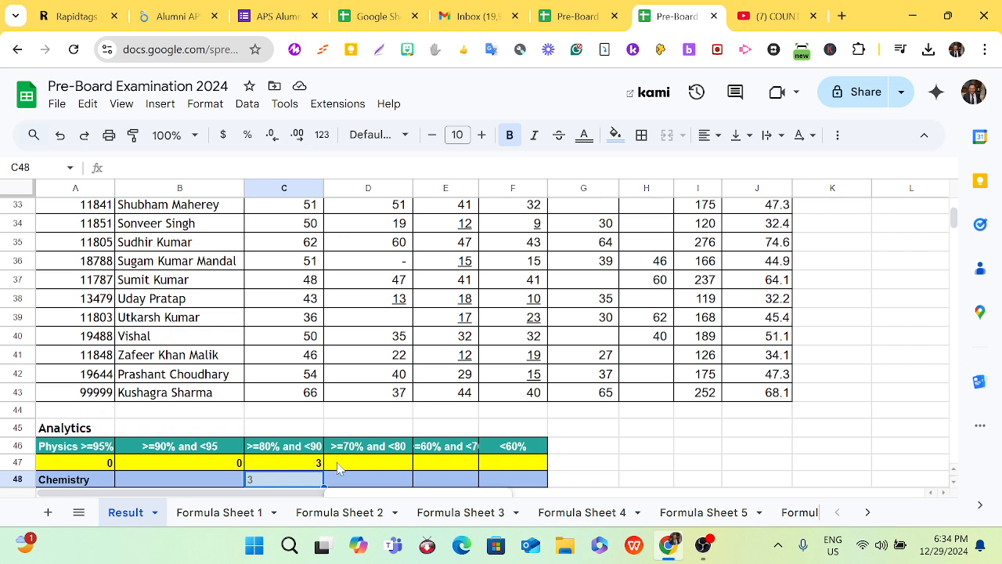
- Copy the COUNTIFS formula from C47 into D47 under the >=70% and <80 header
left_click(303, 467)
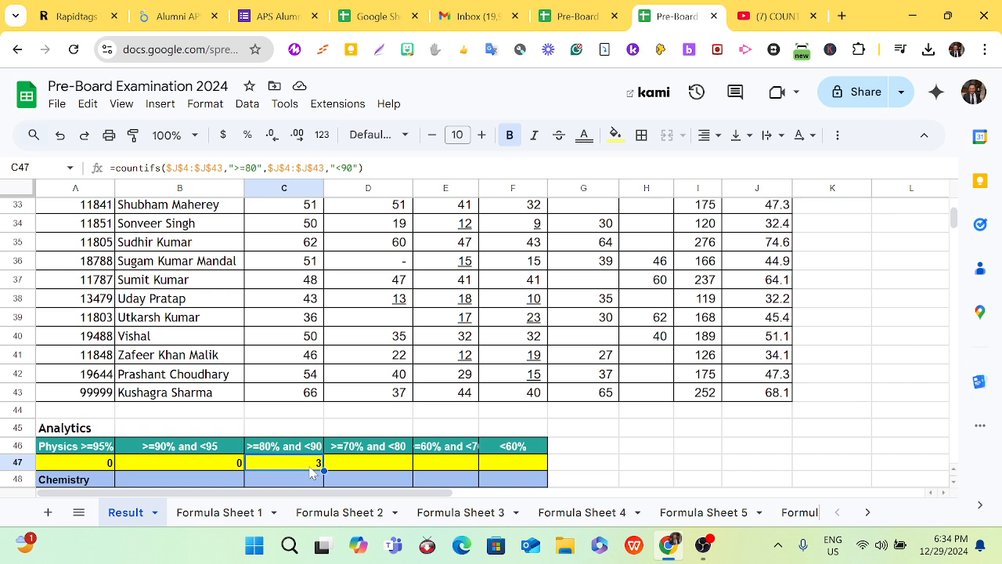
key("ctrl+c")
left_click(330, 467)
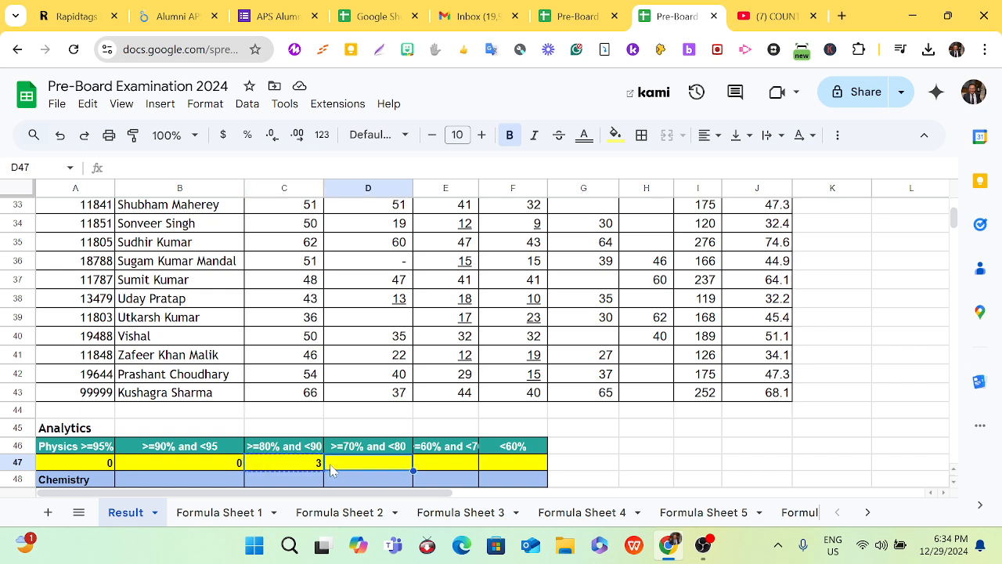
key("ctrl+v")
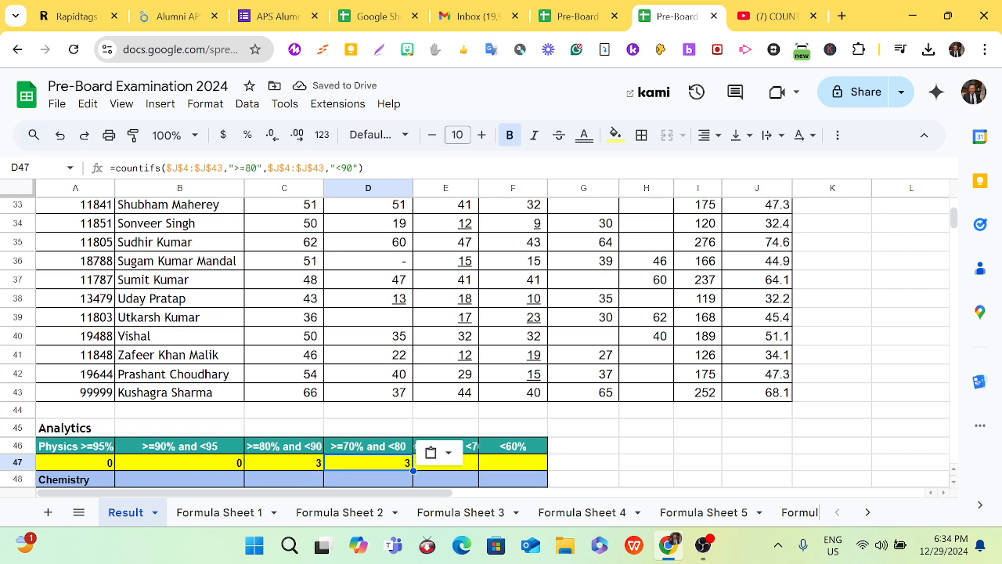
- Change the conditions of the D47 COUNTIFS formula to ">=70" and "<80"
left_click(253, 168)
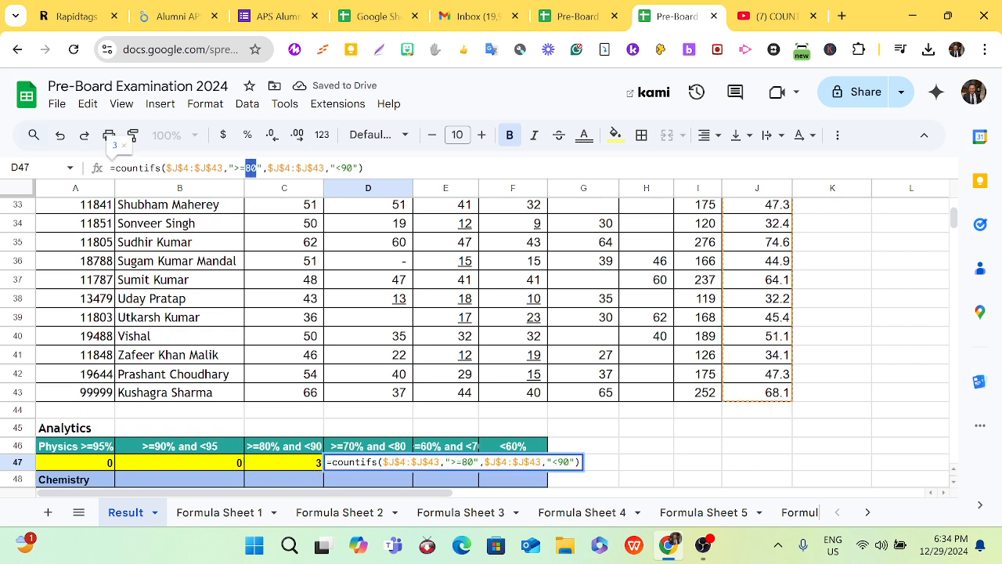
double_click(251, 167)
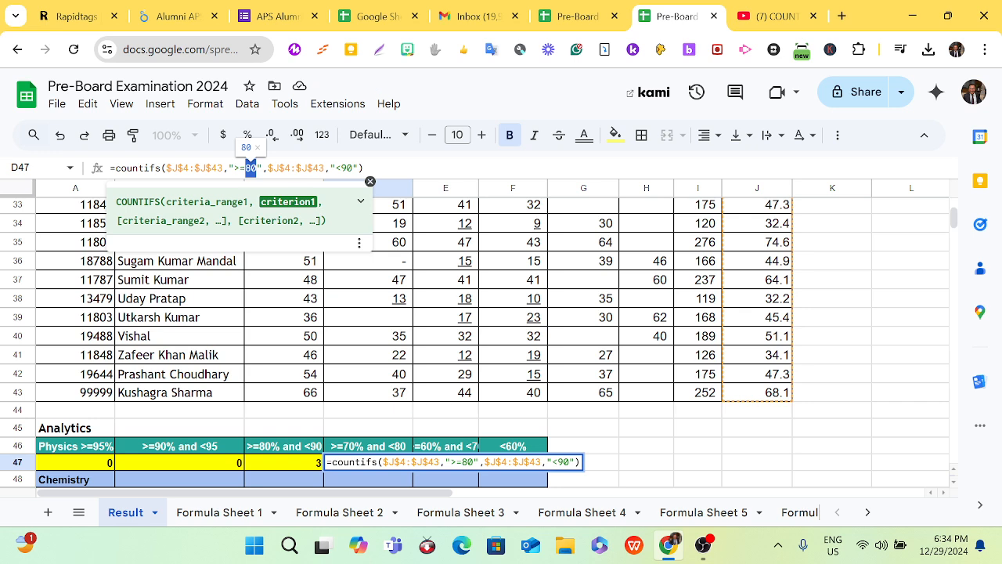
type("70")
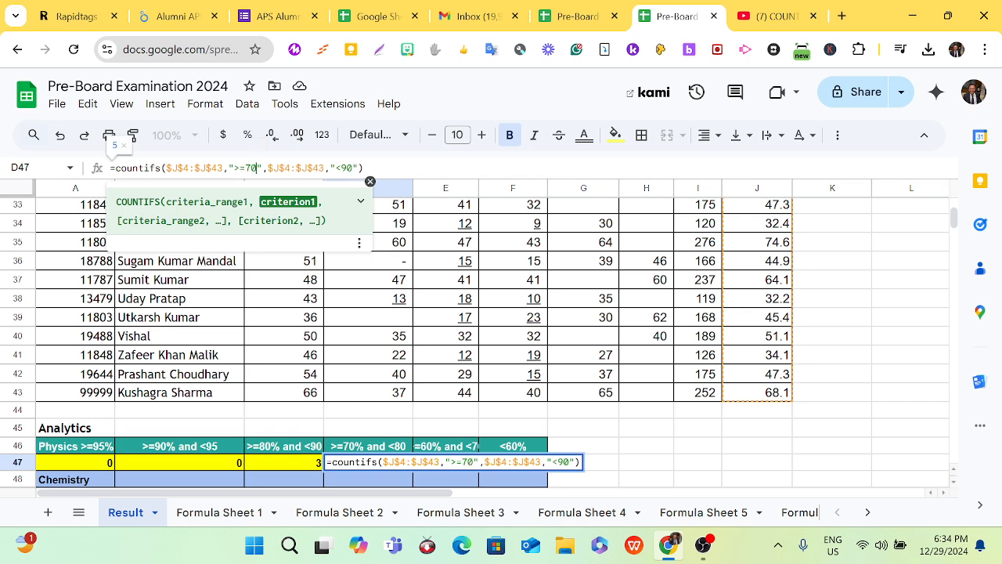
double_click(350, 167)
left_click_drag(349, 168, 343, 167)
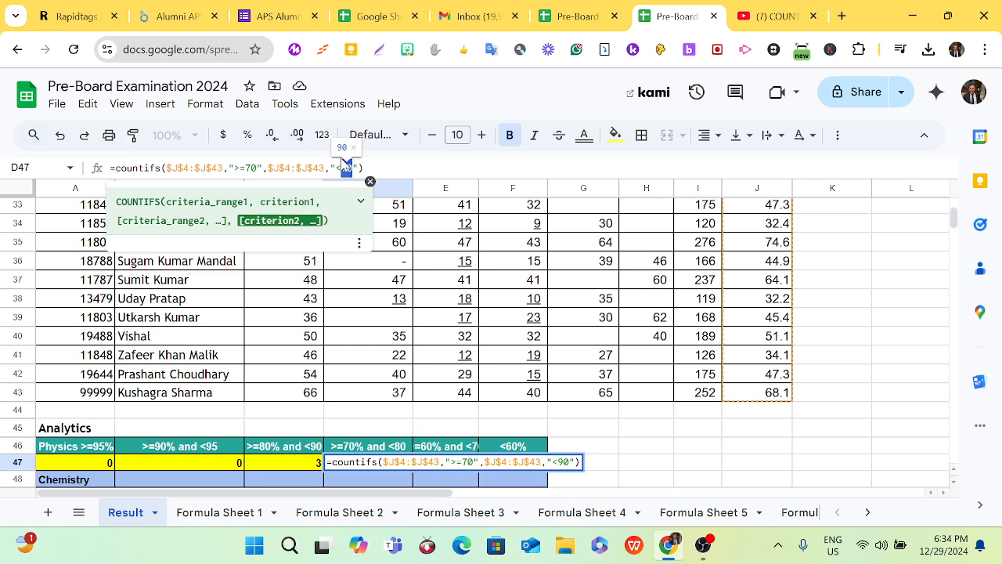
type("80")
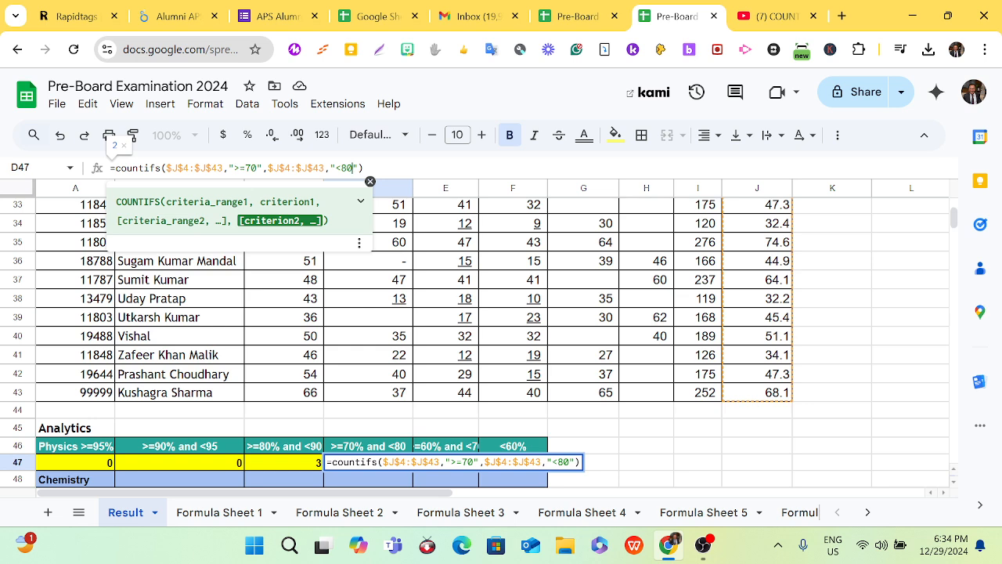
key("Return")
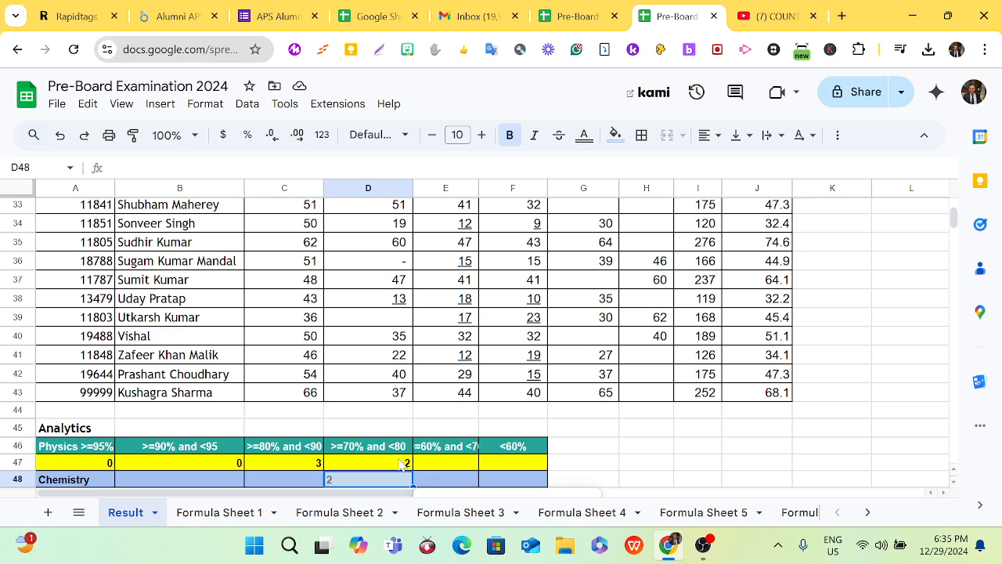
scroll(403, 461, "up", 8)
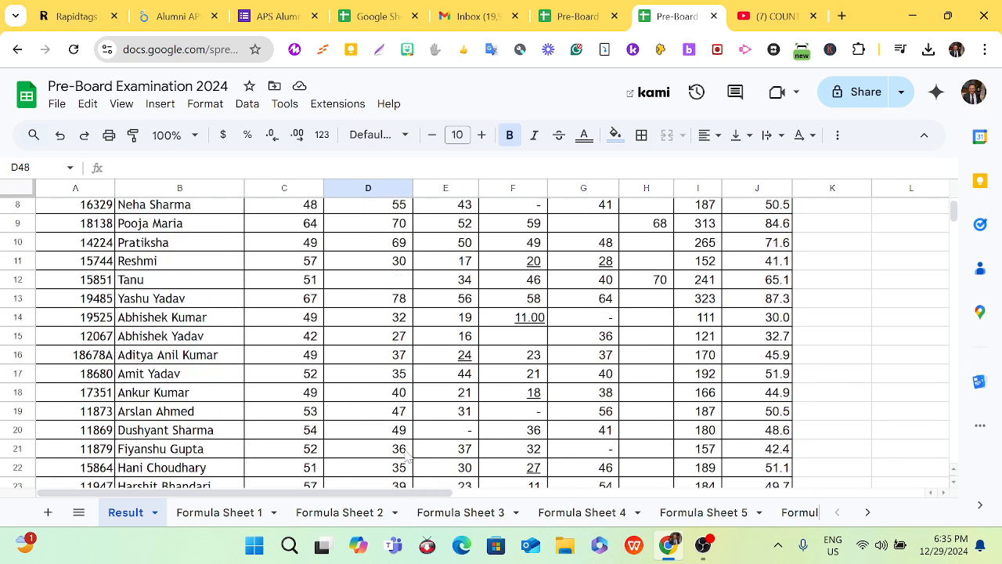
scroll(403, 460, "up", 3)
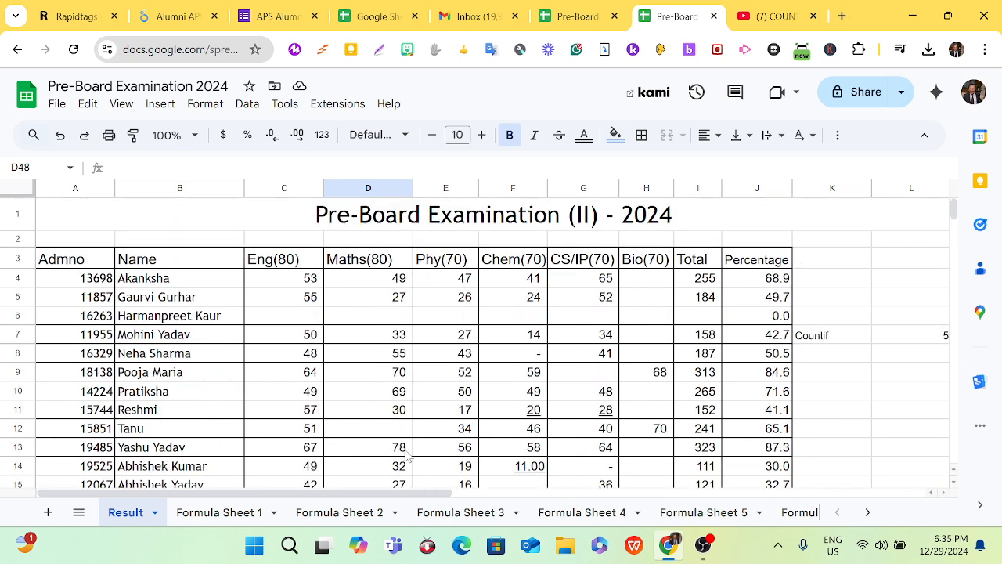